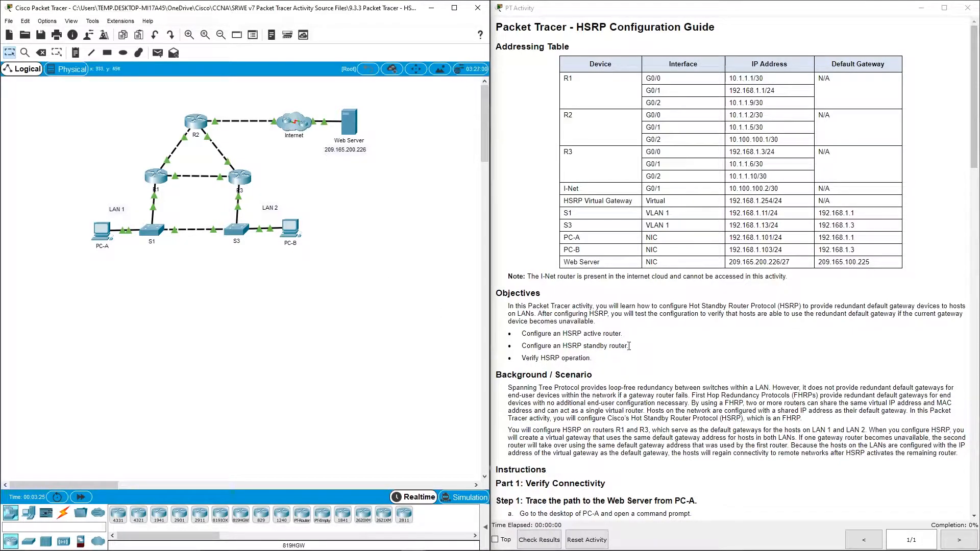
- Open a command prompt on PC-A and ping the Web Server at 209.165.200.226
scroll(630, 327, "down", 10)
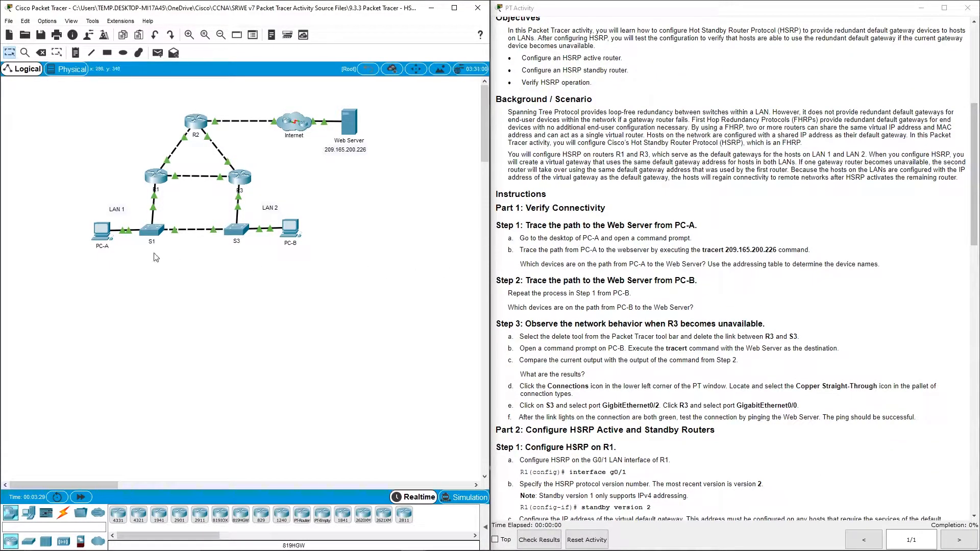
left_click(101, 231)
left_click(559, 187)
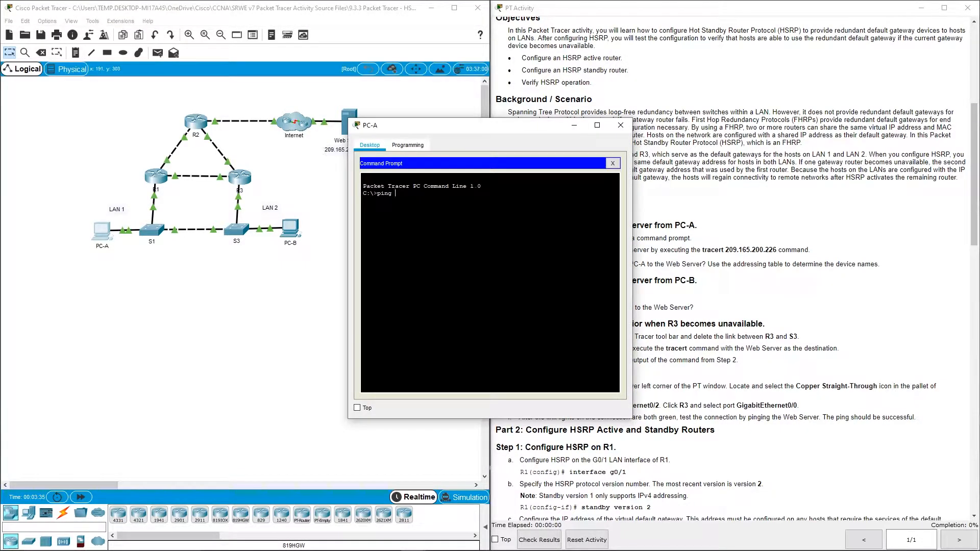
left_click_drag(503, 133, 491, 177)
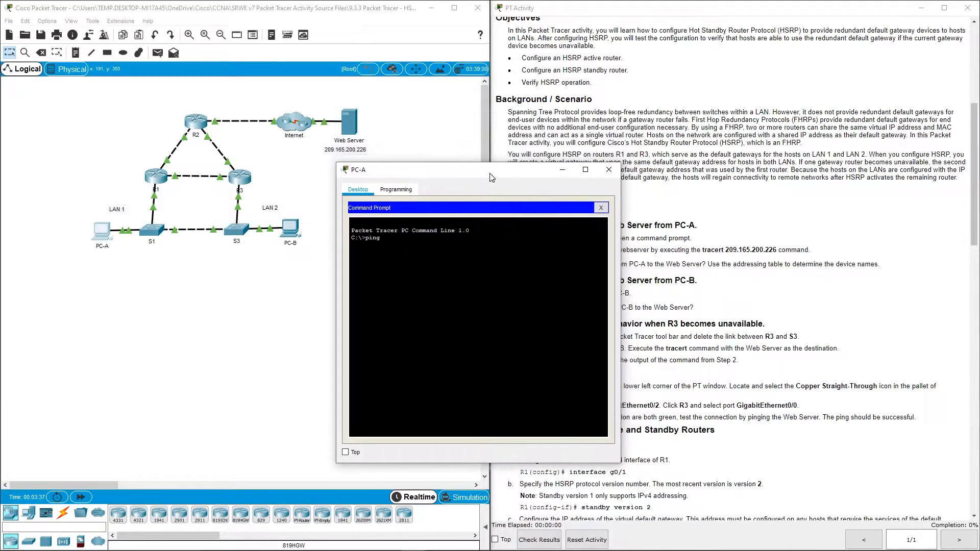
type("209.165.200.226")
key("Return")
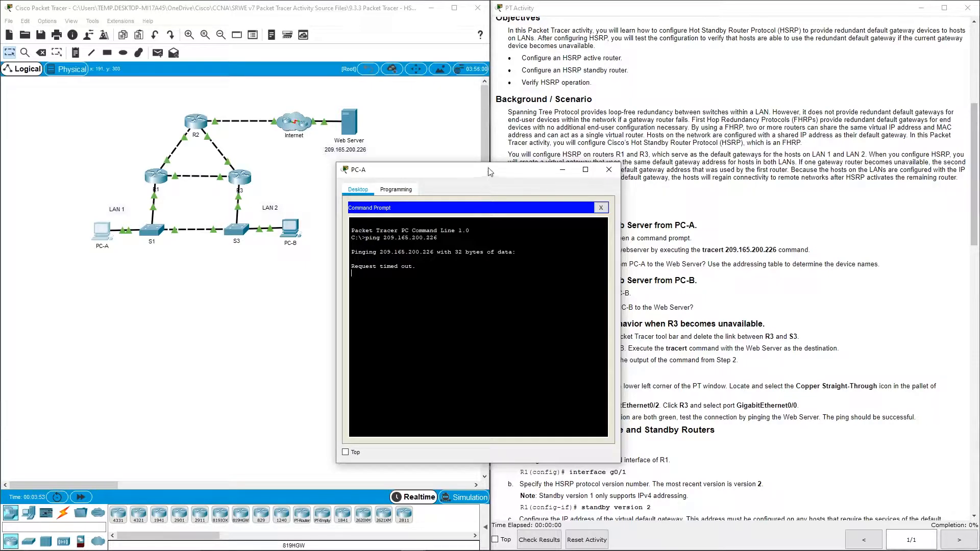
- Run tracert 209.165.200.226 from PC-A, compare the hops with the addressing table, and put the PC-A window away
left_click_drag(492, 172, 437, 183)
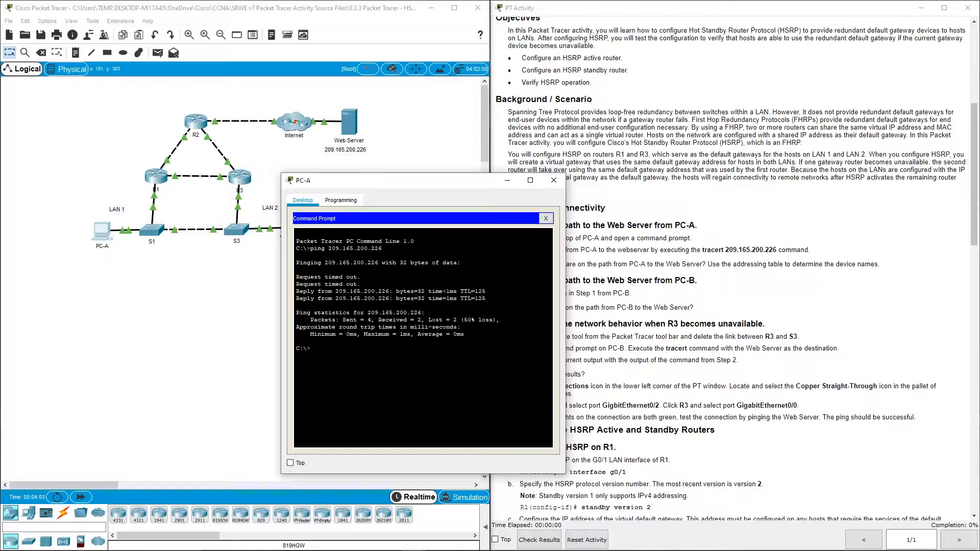
type("tracert 209.165.200.226")
key("Return")
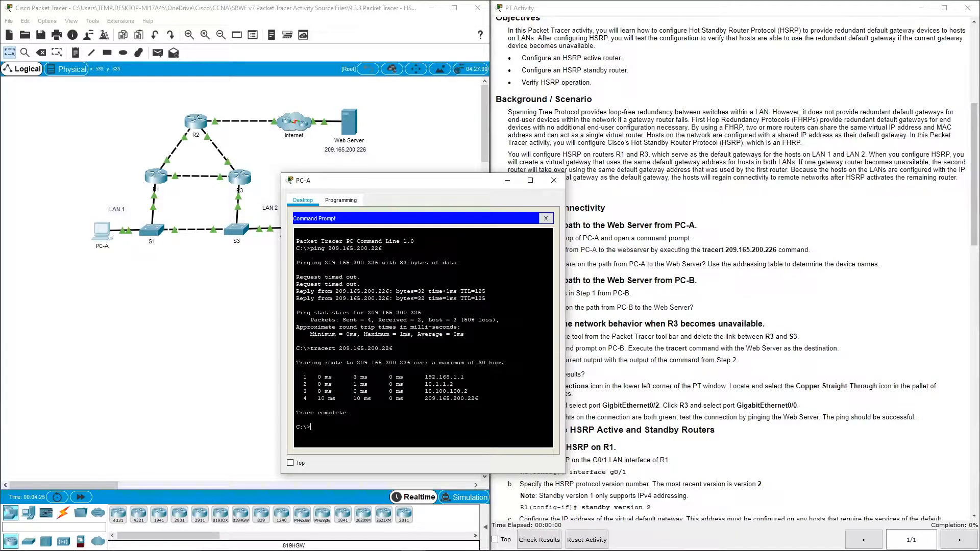
scroll(658, 236, "up", 4)
scroll(657, 236, "up", 1)
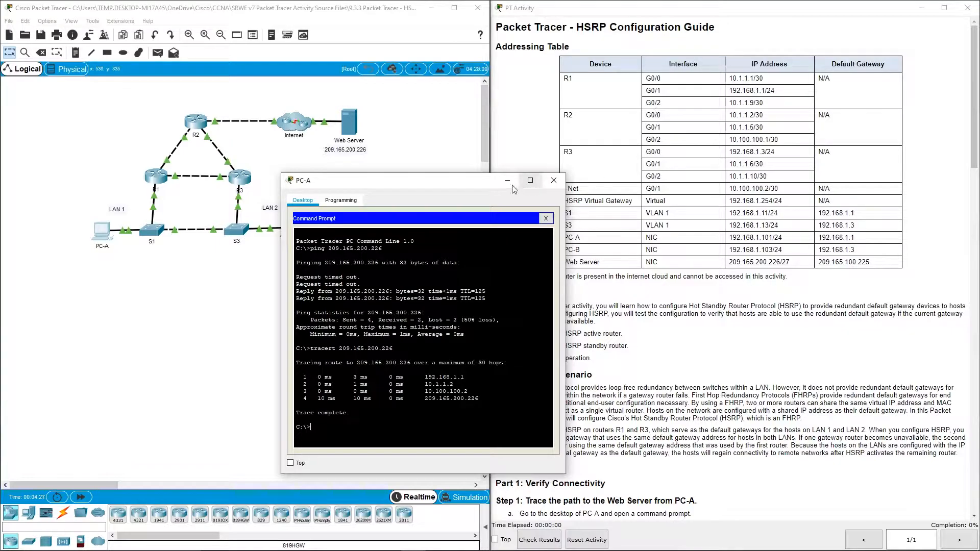
left_click_drag(478, 188, 444, 197)
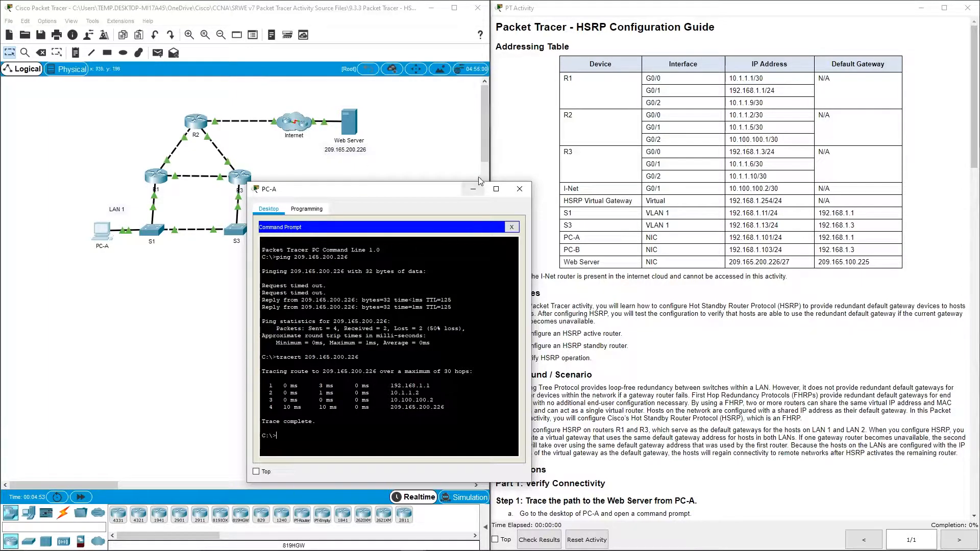
left_click(473, 189)
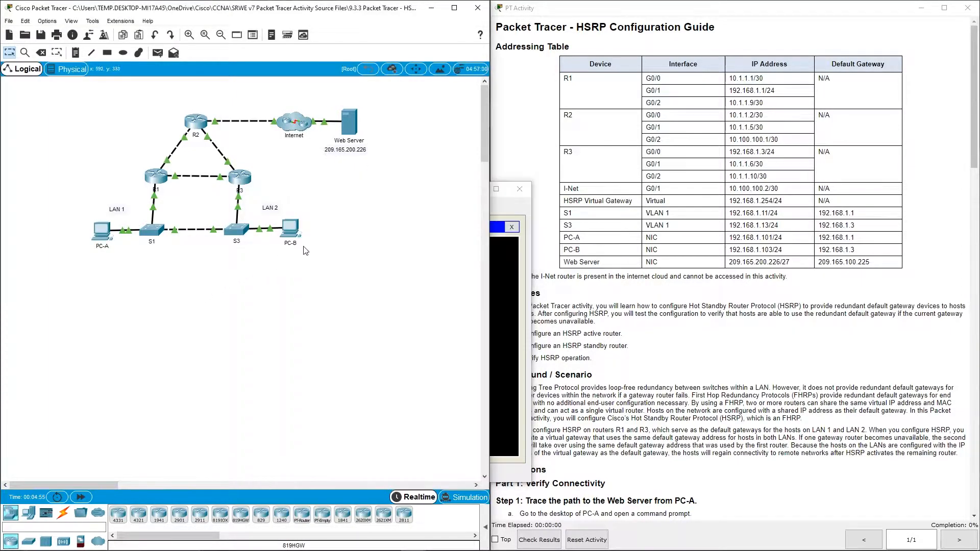
- Open a command prompt on PC-B and run tracert 209.165.200.226 to trace the path to the Web Server
left_click(290, 229)
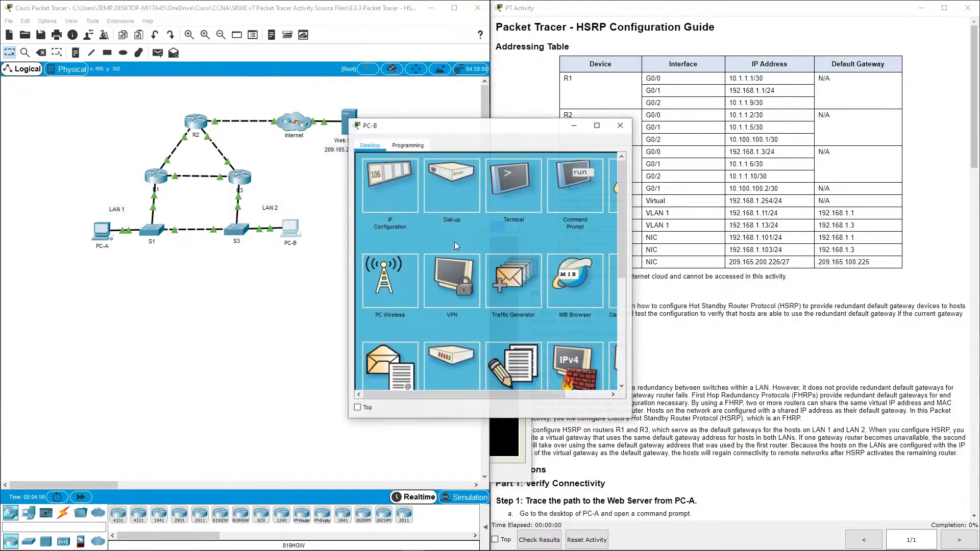
left_click(553, 189)
type("tracert")
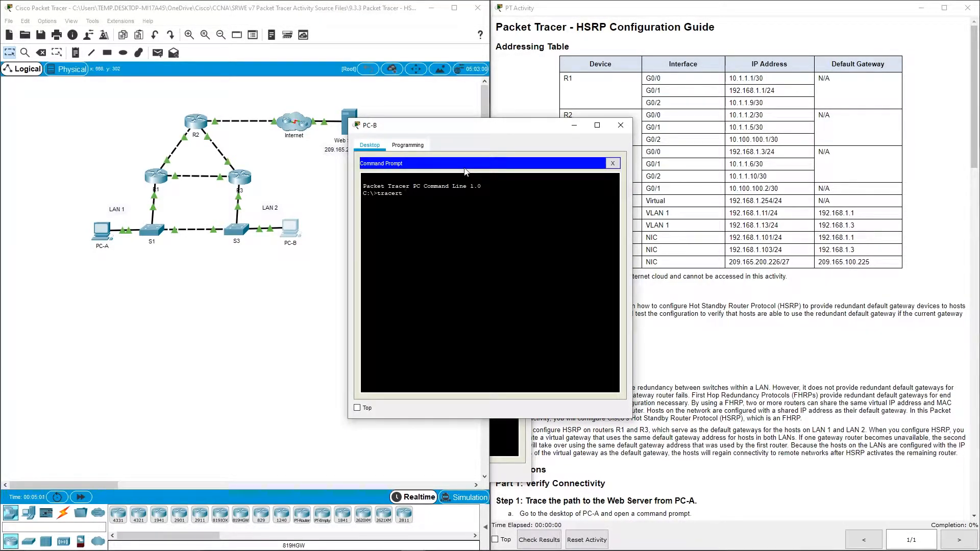
type(" 209.16")
left_click_drag(488, 129, 505, 165)
type("5.200.226")
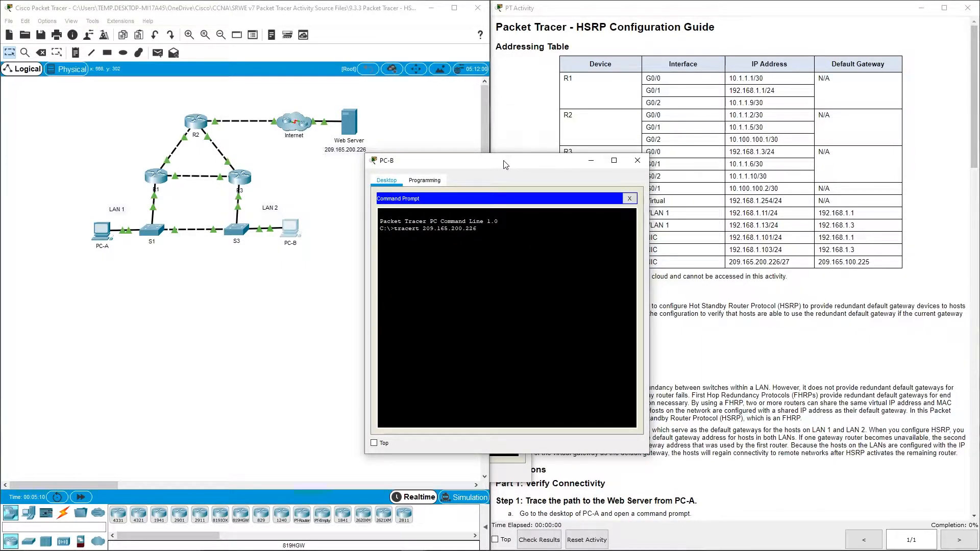
key("Return")
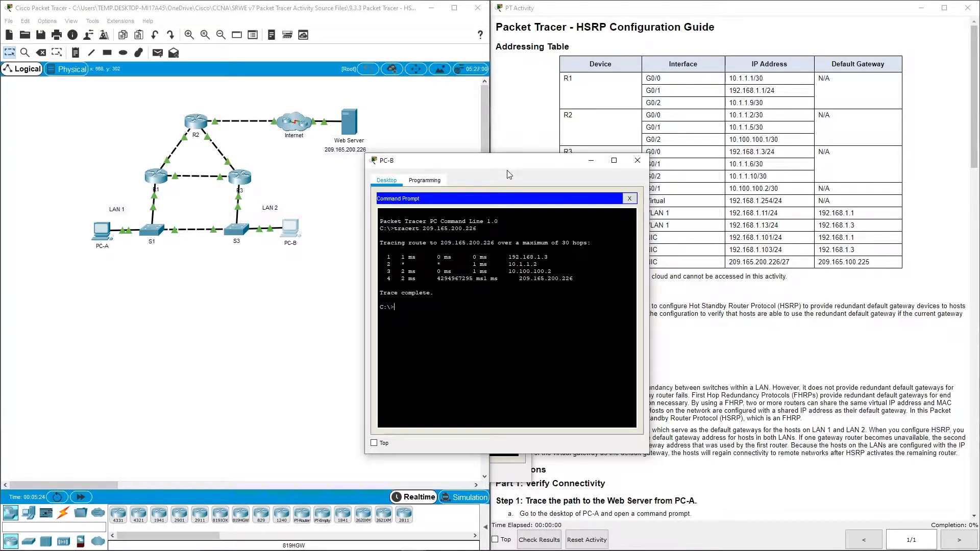
left_click_drag(527, 171, 475, 206)
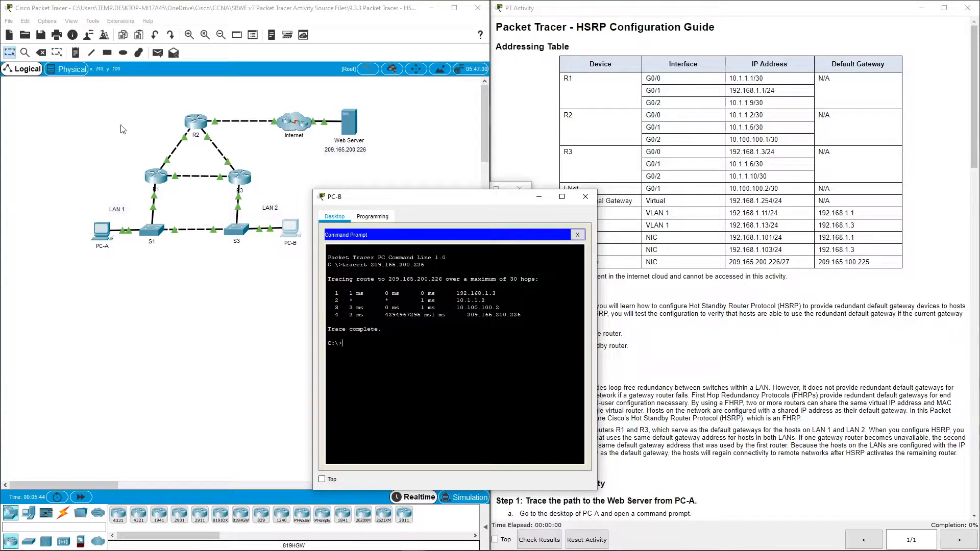
- Review the activity's Step 3 instructions and delete the link between R3 and S3
scroll(783, 340, "down", 7)
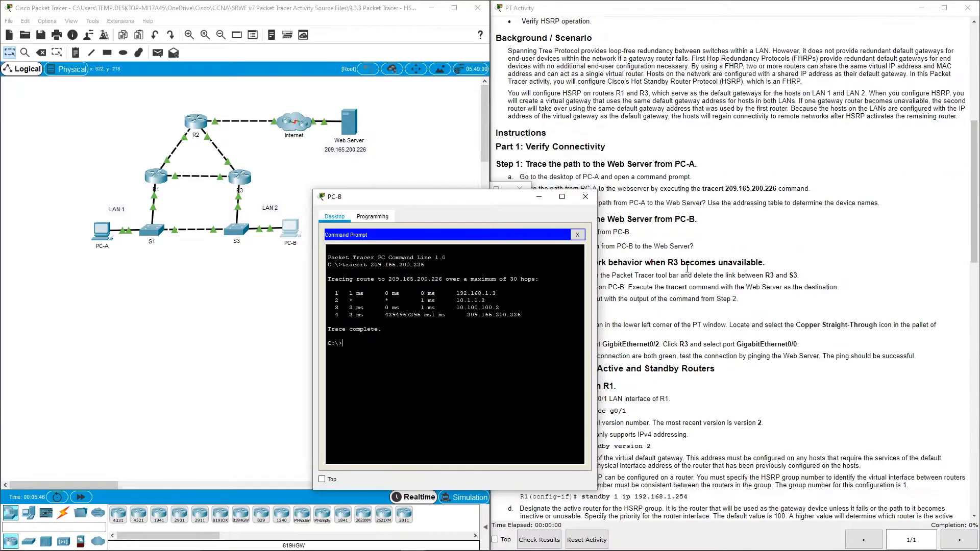
left_click_drag(475, 204, 366, 195)
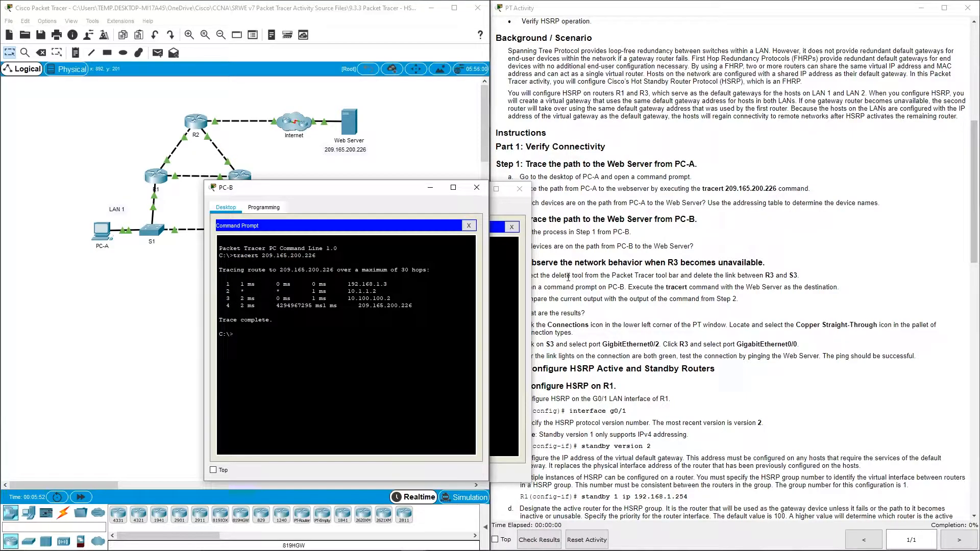
left_click(694, 283)
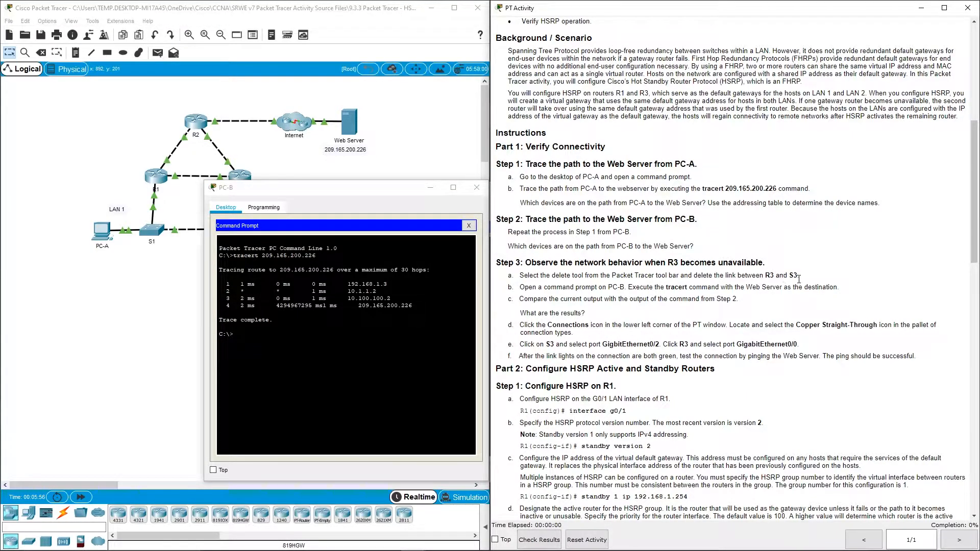
left_click_drag(356, 190, 523, 187)
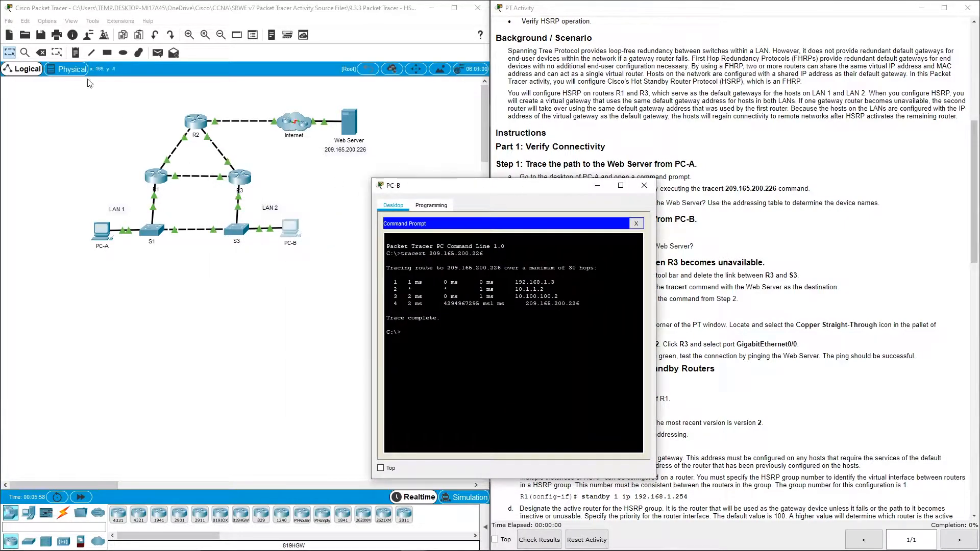
left_click(41, 52)
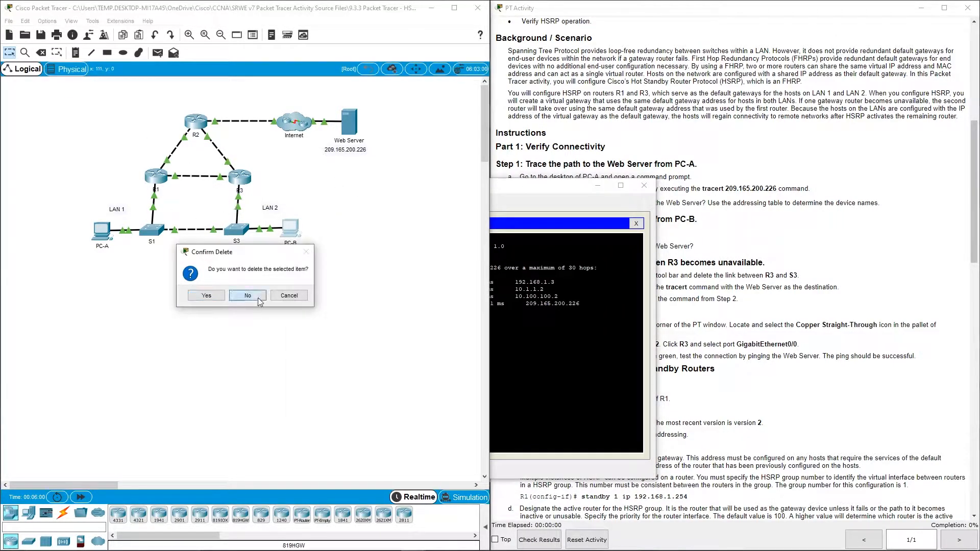
left_click(258, 298)
left_click(238, 207)
key("Escape")
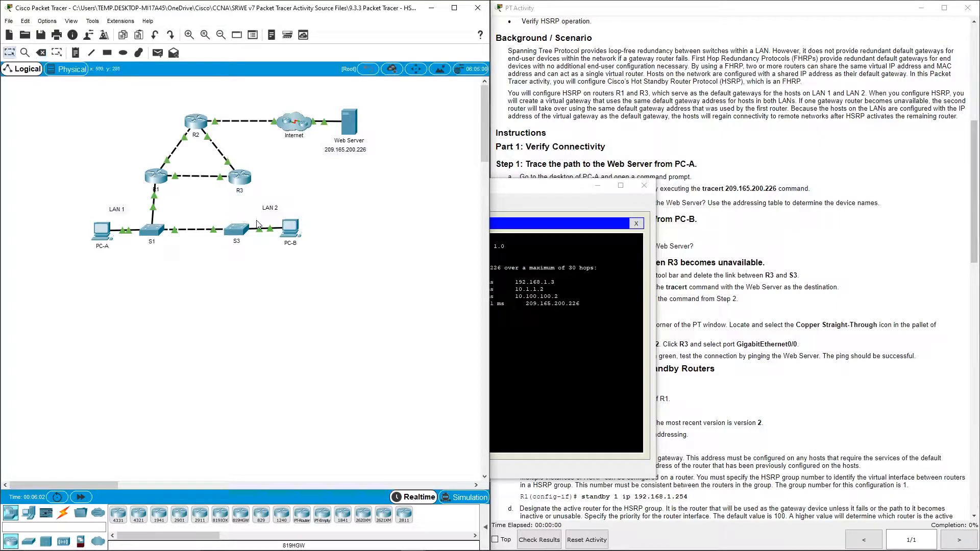
- Repeat tracert 209.165.200.226 from PC-B with the R3–S3 link removed, fast-forwarding the simulation time
left_click(289, 229)
key("Up")
key("Return")
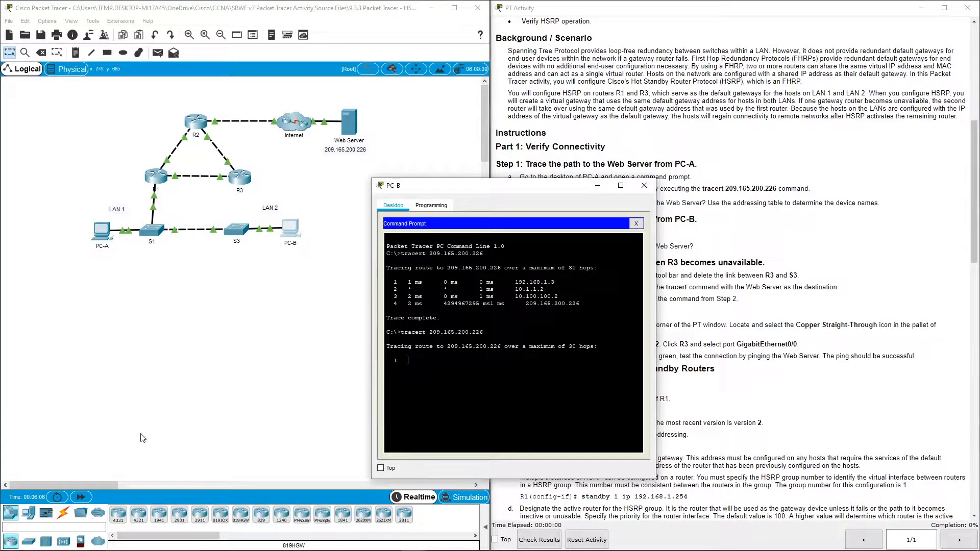
left_click(82, 497)
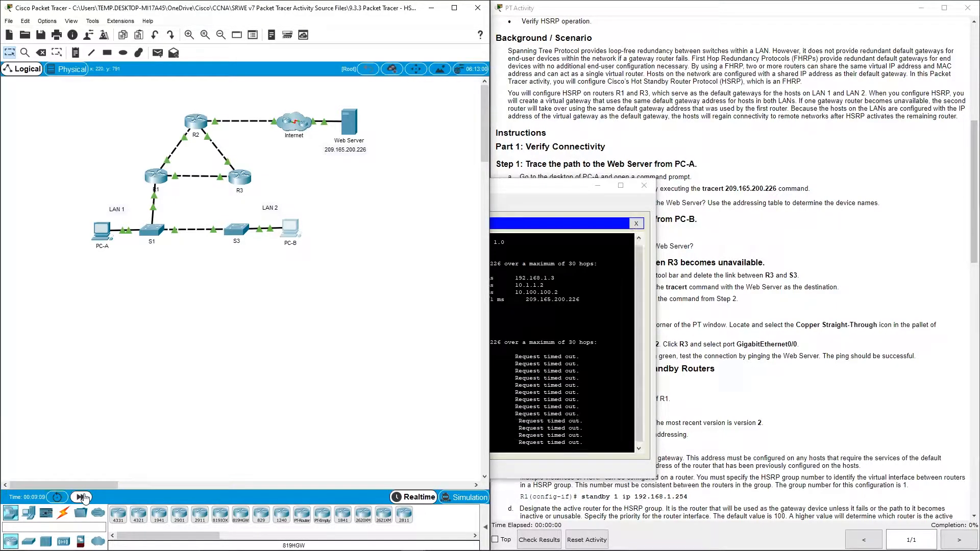
left_click(531, 199)
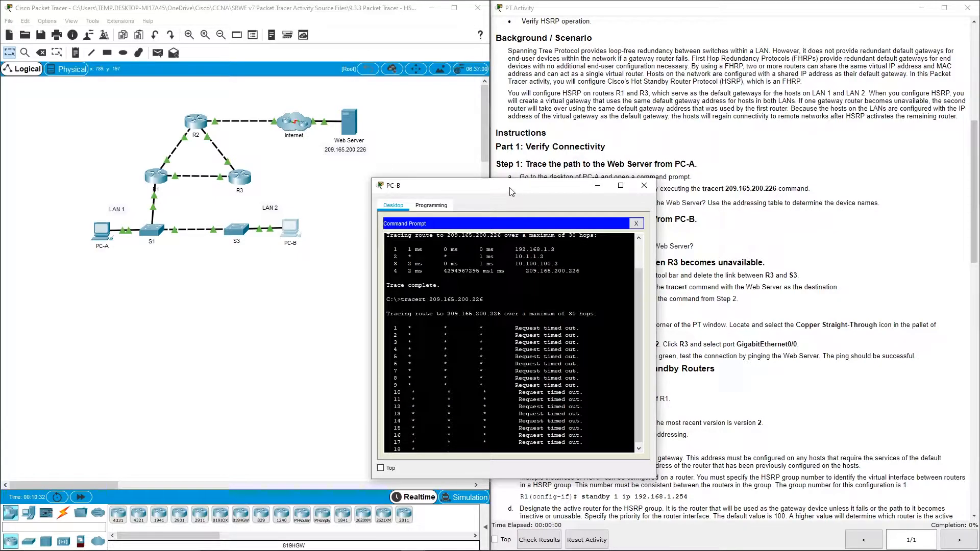
left_click_drag(511, 191, 537, 177)
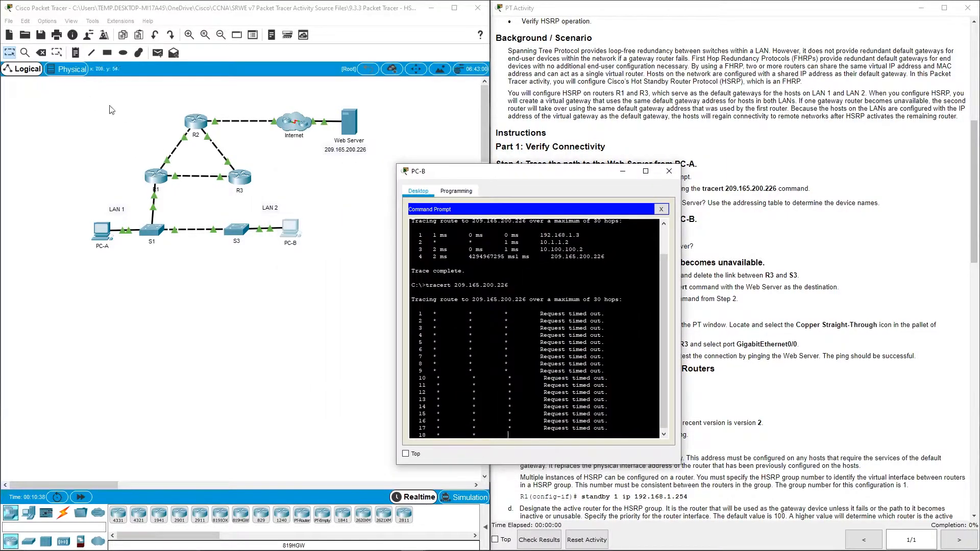
- Undo the deletion of the R3–S3 link and close PC-B's command prompt and device window
left_click(241, 293)
key("ctrl+z")
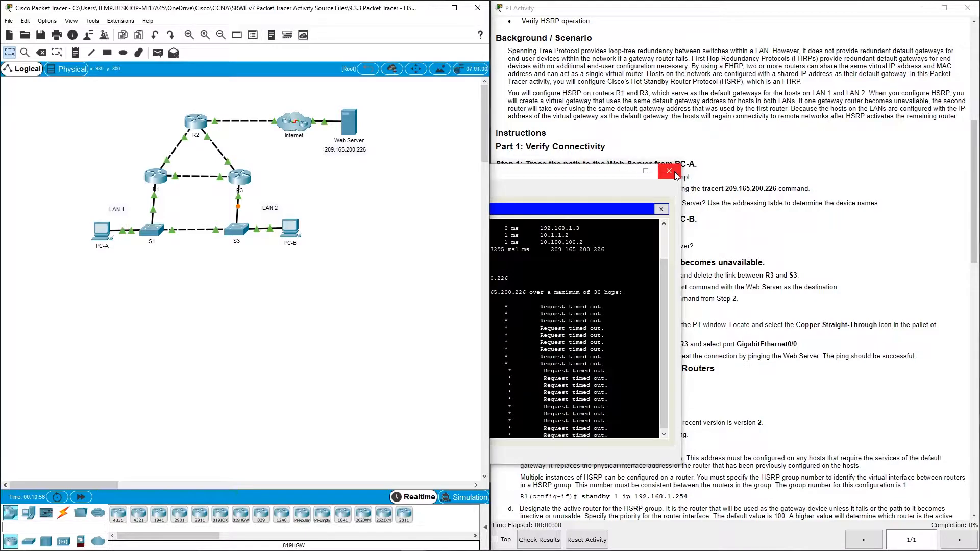
left_click(662, 208)
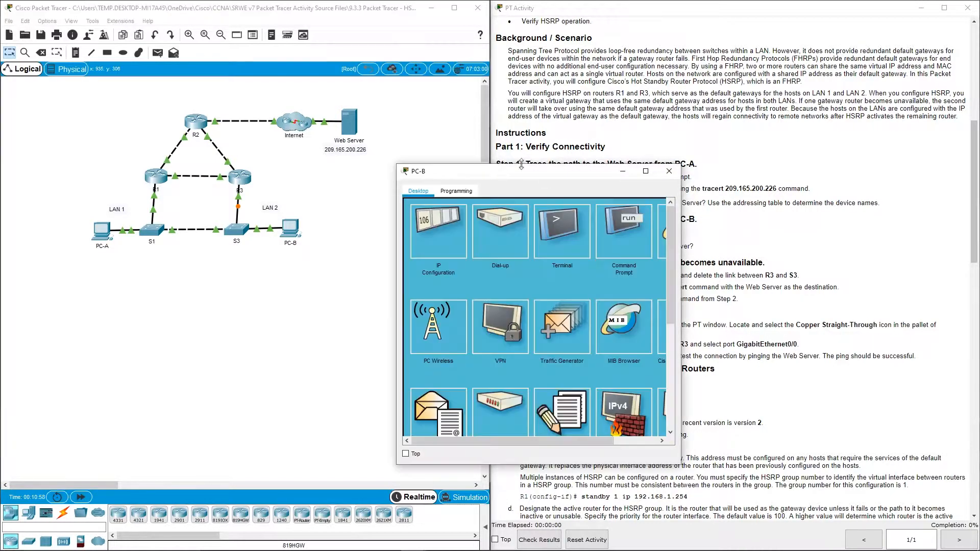
left_click(669, 171)
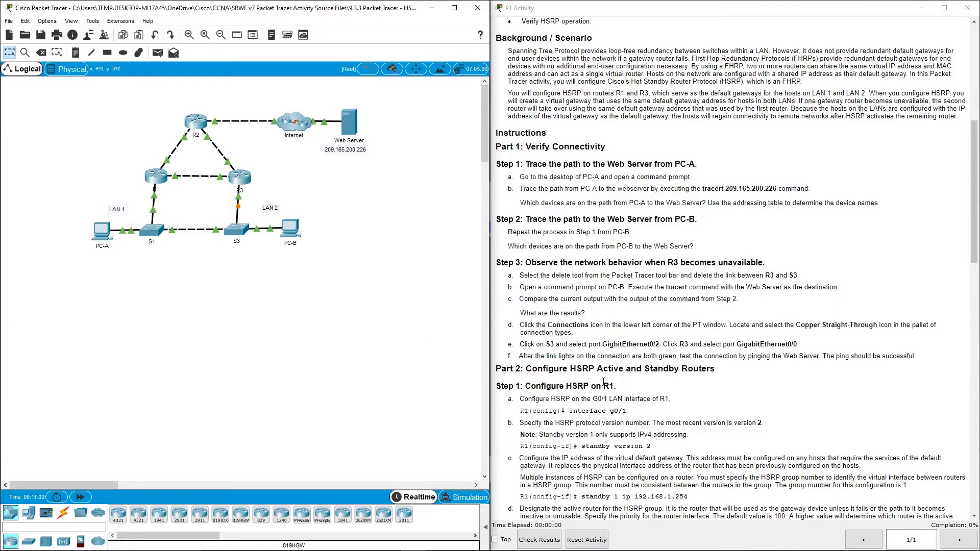
- Connect a console cable from PC-A's RS 232 port to the console port of router R1
scroll(507, 167, "down", 10)
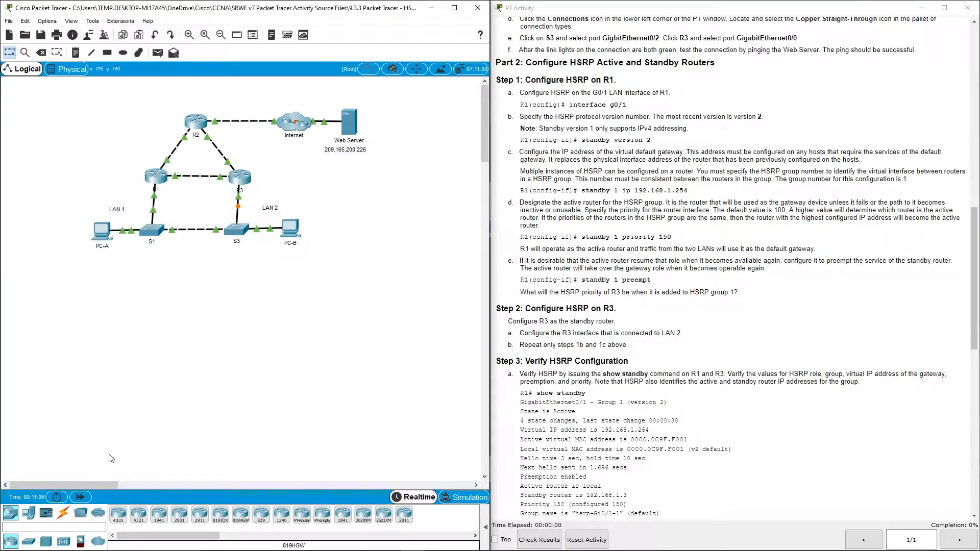
left_click(63, 512)
left_click(139, 514)
left_click(98, 234)
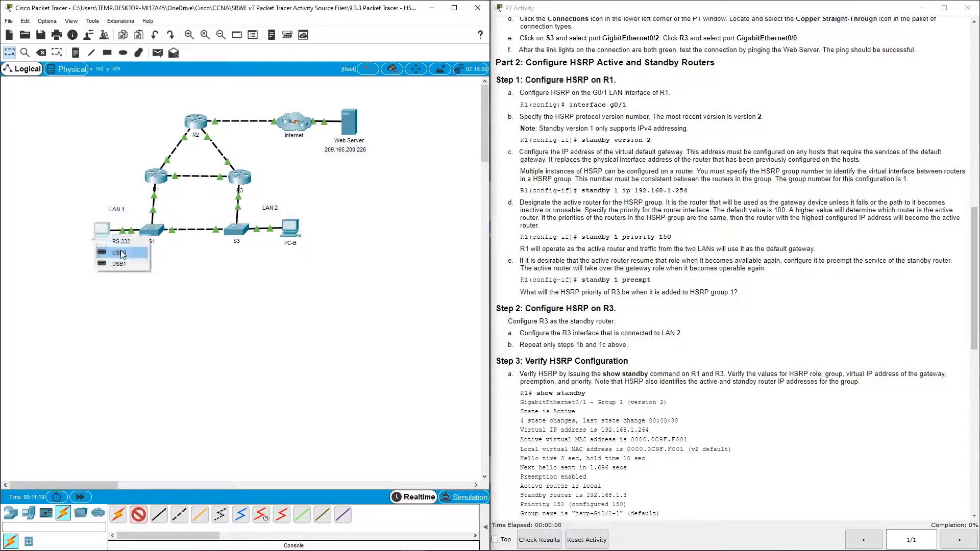
left_click(131, 243)
left_click(155, 176)
left_click(186, 191)
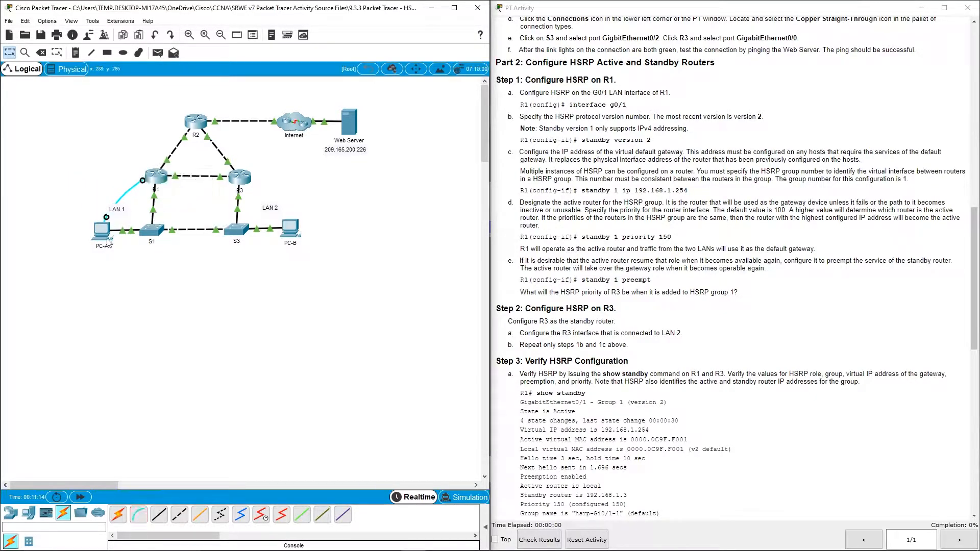
- Open a terminal session from PC-A to R1 with the default port settings and enter privileged EXEC mode
left_click(102, 231)
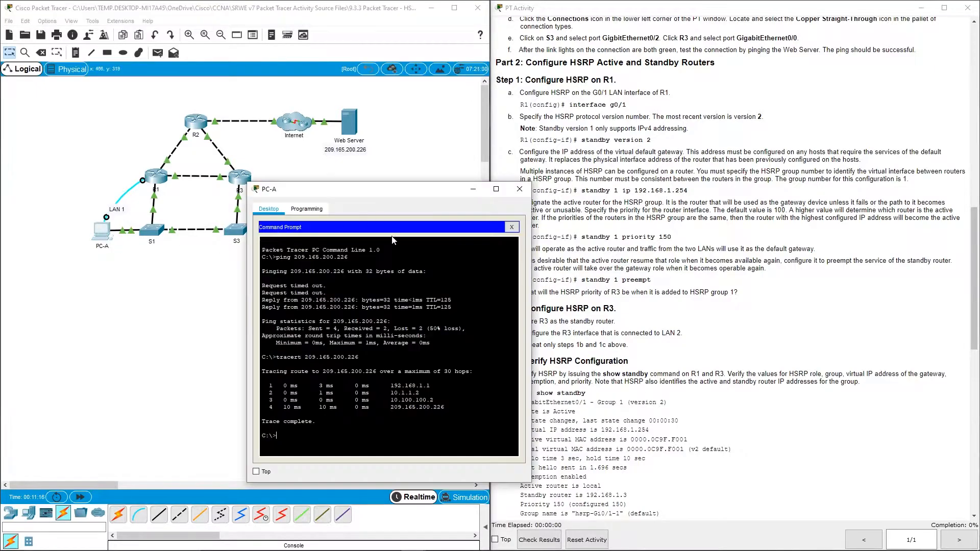
left_click(512, 227)
left_click(432, 261)
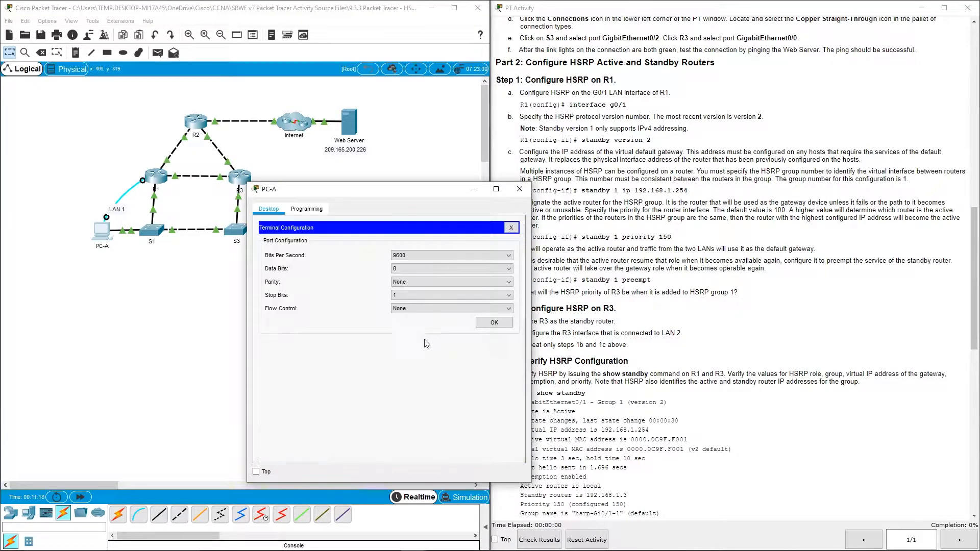
left_click(490, 331)
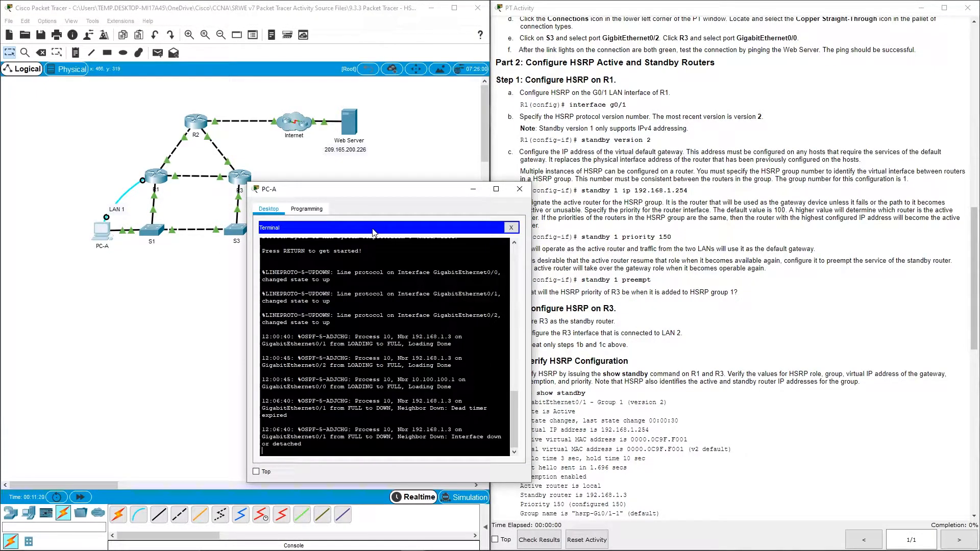
key("Return")
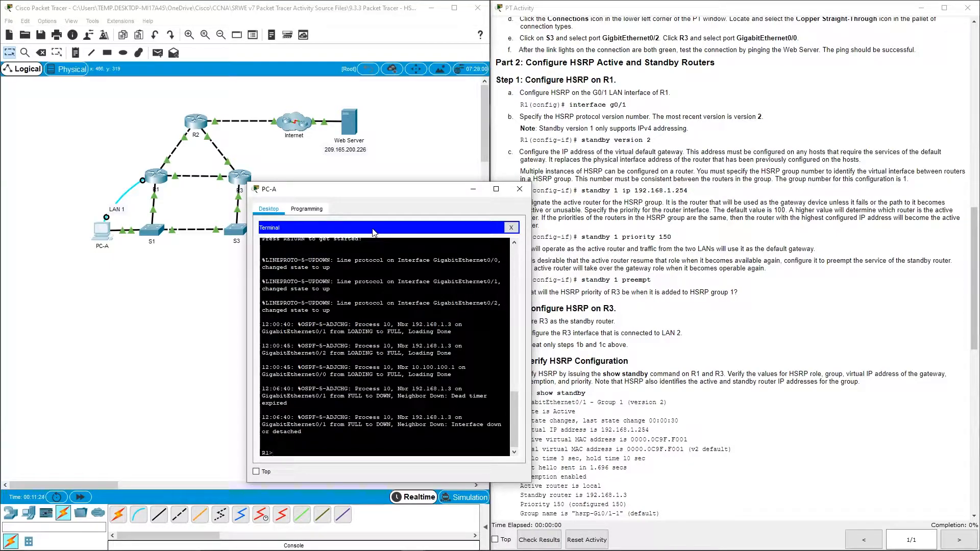
type("en")
key("Return")
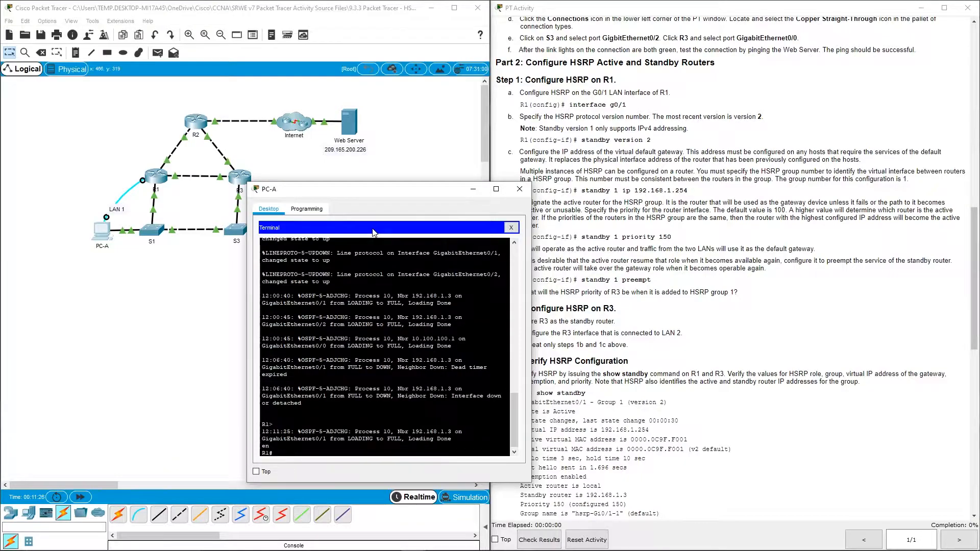
- Enter R1's GigabitEthernet0/1 interface configuration from global configuration mode and set its HSRP to version 2
type("conf t")
key("Return")
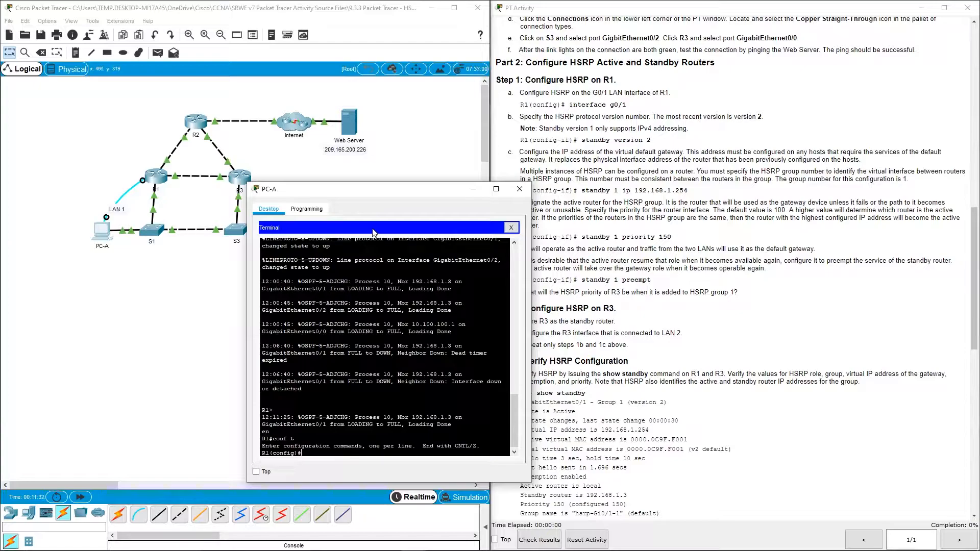
type("int g0/1")
key("Return")
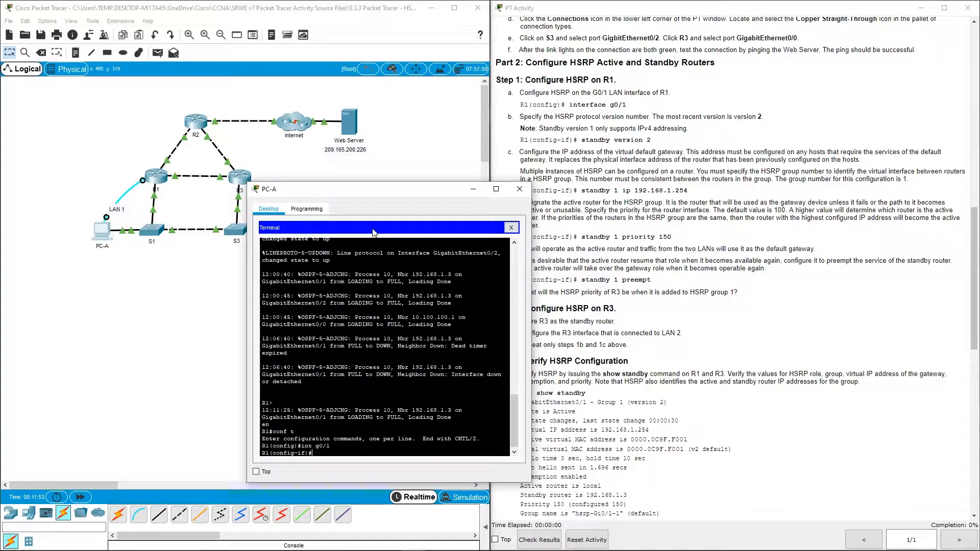
type("standby version 2")
key("Return")
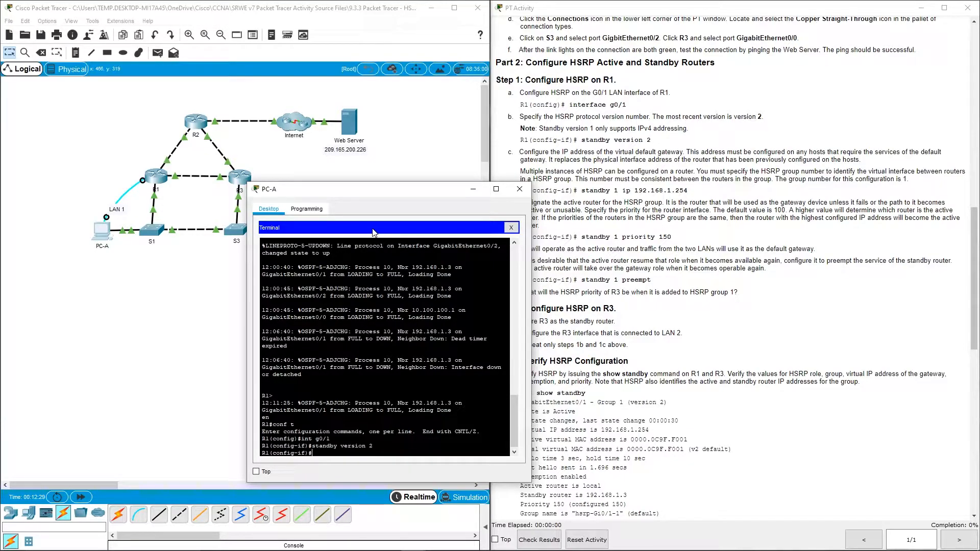
- Assign 192.168.1.254 as the virtual gateway IP address of HSRP group 1 on R1's G0/1, checking the addressing table
type("andby 1 ip")
scroll(707, 193, "up", 10)
scroll(688, 192, "up", 4)
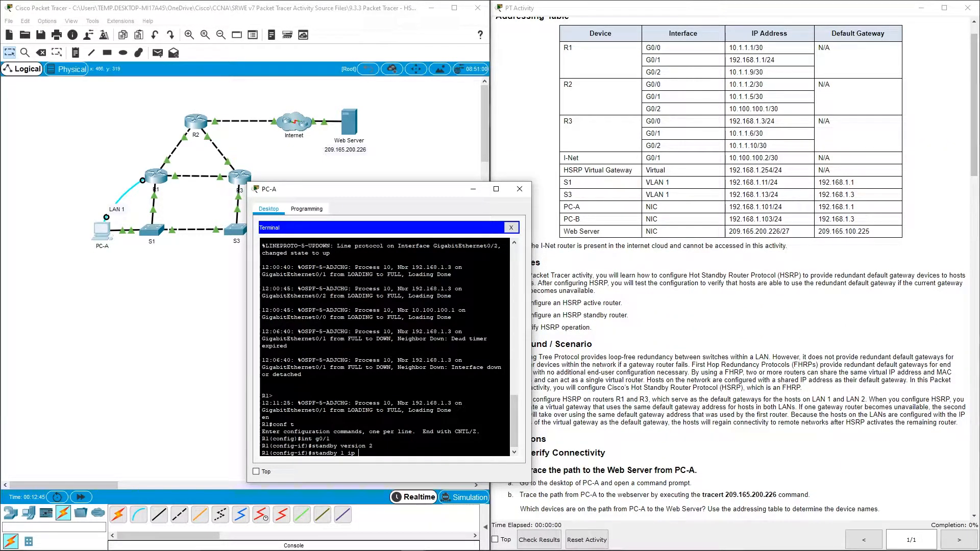
type("92,168,1,254")
key("Return")
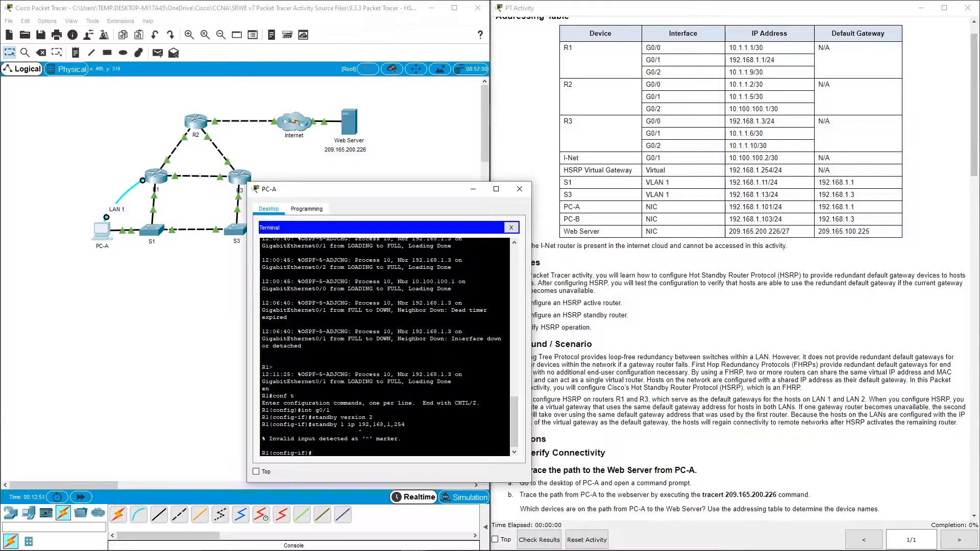
key("Up")
key("Left")
key("Left")
key("Left")
key("Left")
key("Left")
key("Left")
key("Left")
key("BackSpace")
type(".")
key("BackSpace")
type(".")
key("Return")
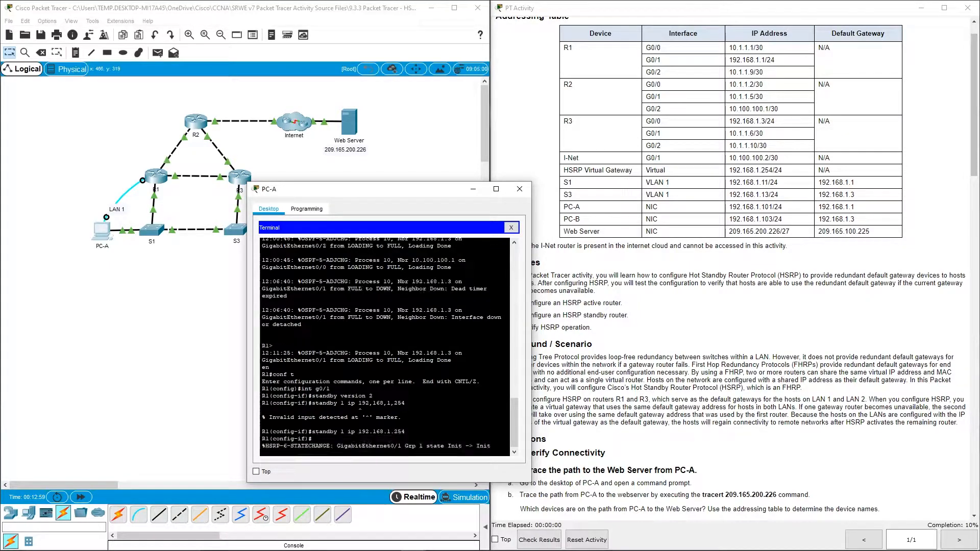
- Set the priority of HSRP group 1 on R1's G0/1 interface to 150
scroll(757, 342, "down", 8)
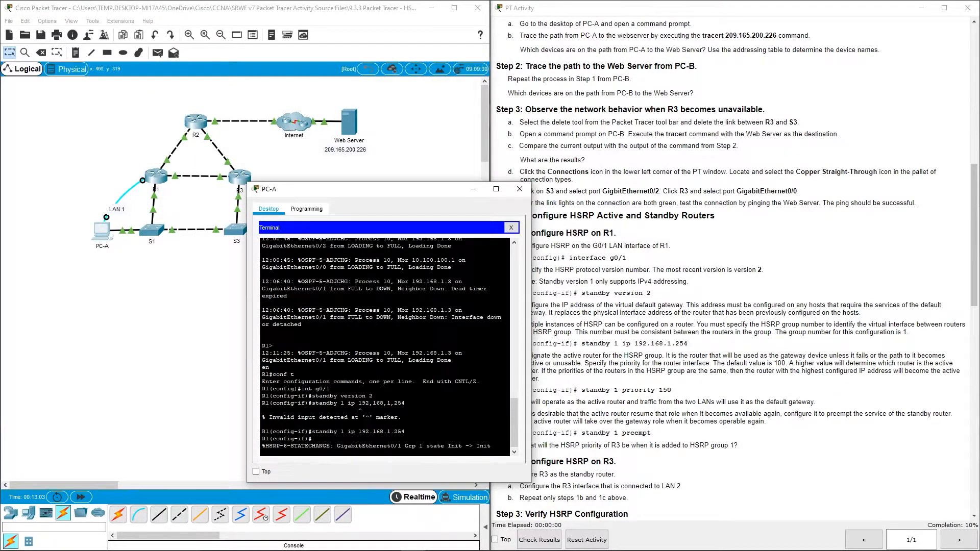
left_click_drag(387, 196, 360, 178)
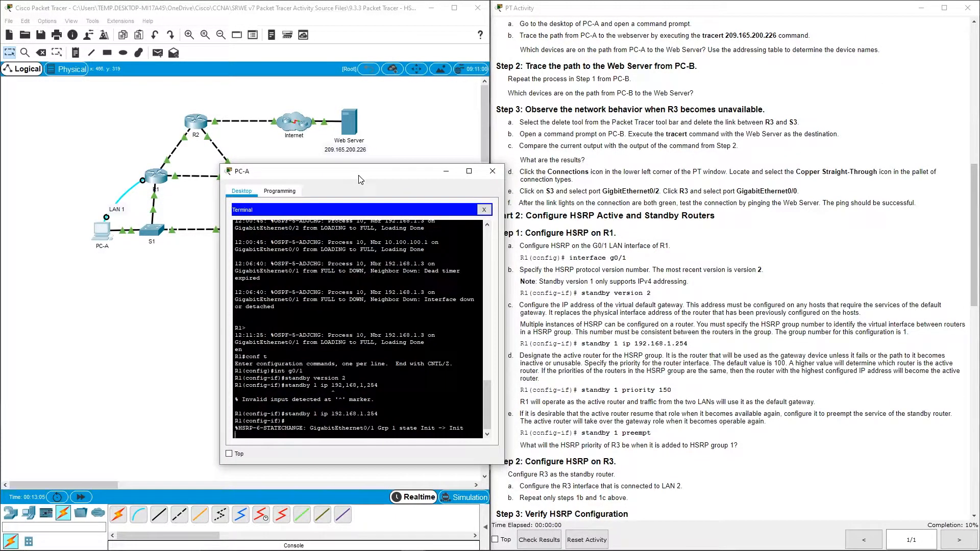
key("Return")
type("standby")
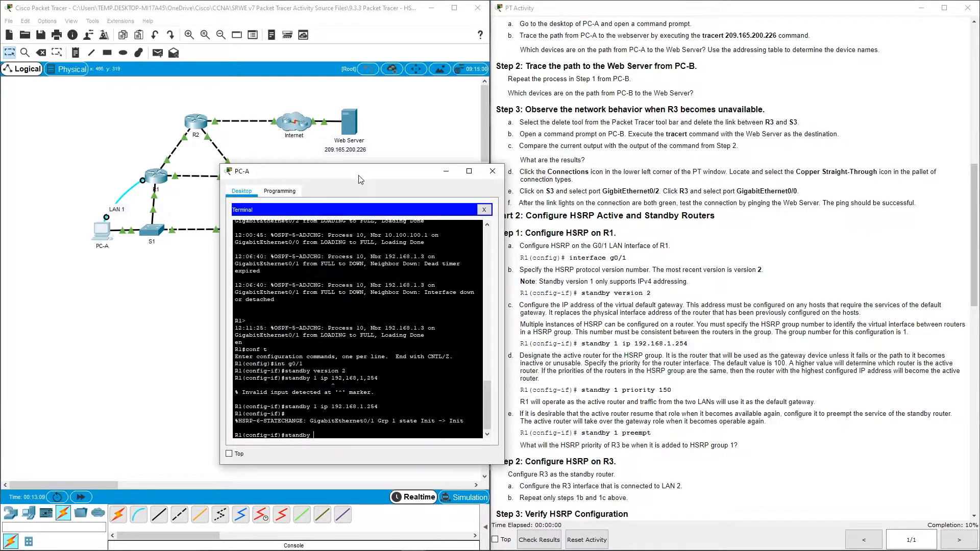
type(" 1 priority 150")
key("Return")
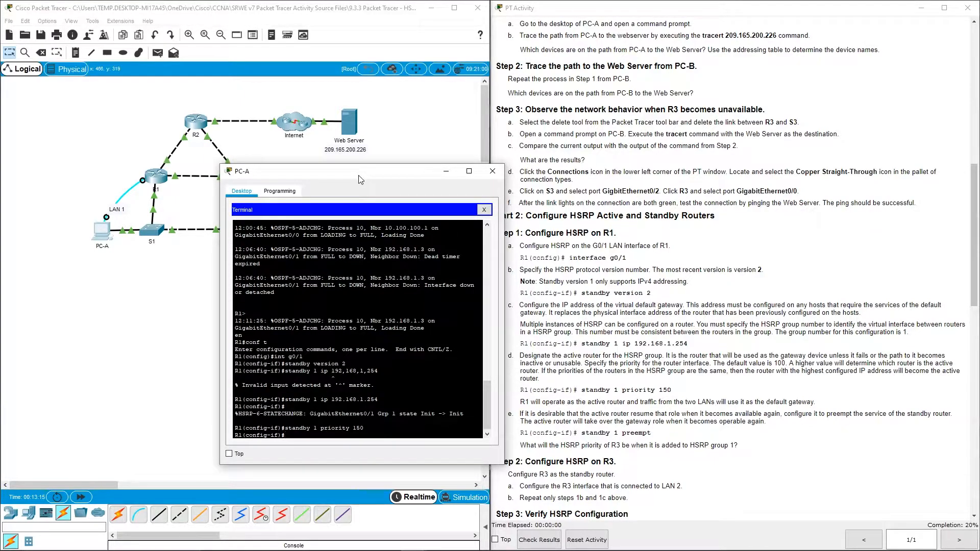
- Enable preemption for HSRP group 1 on R1's G0/1 interface
type("stand")
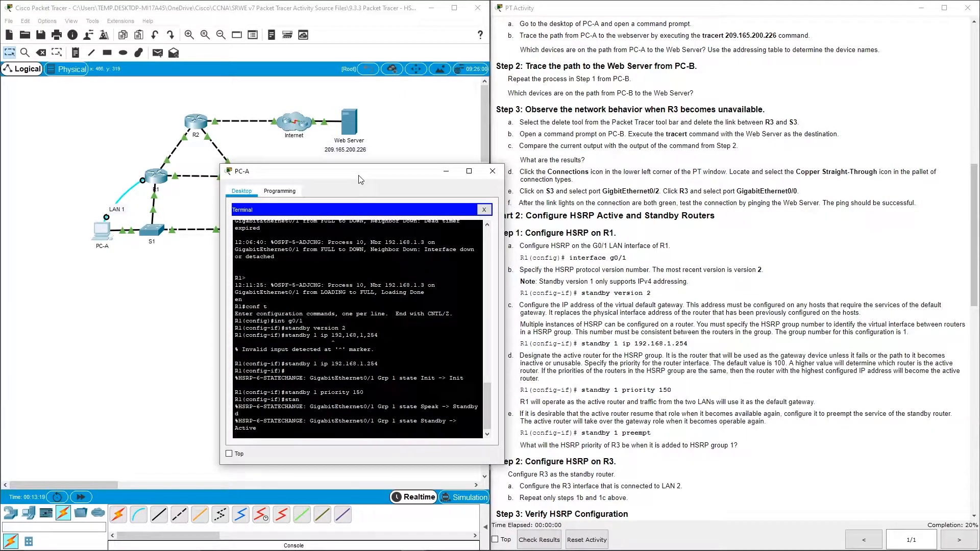
key("Return")
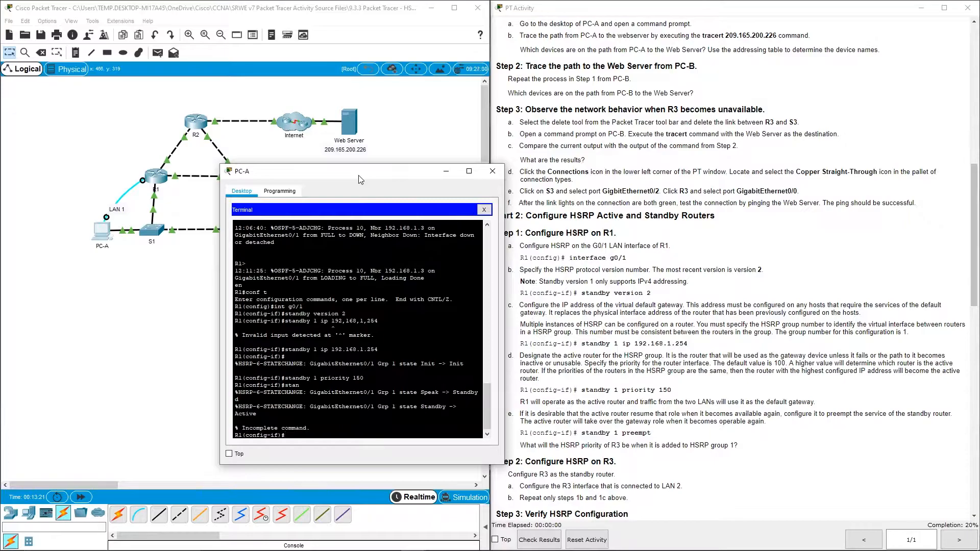
type("standby ")
type("1 preem")
type("mpt")
key("Return")
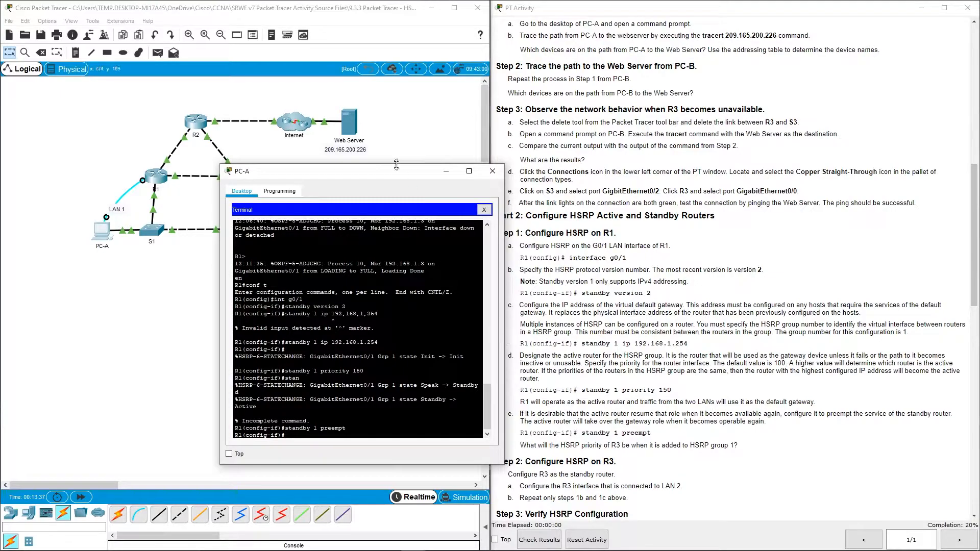
- Run do show standby on R1 to check its HSRP role, virtual IP address, priority and preemption
left_click_drag(388, 180, 557, 152)
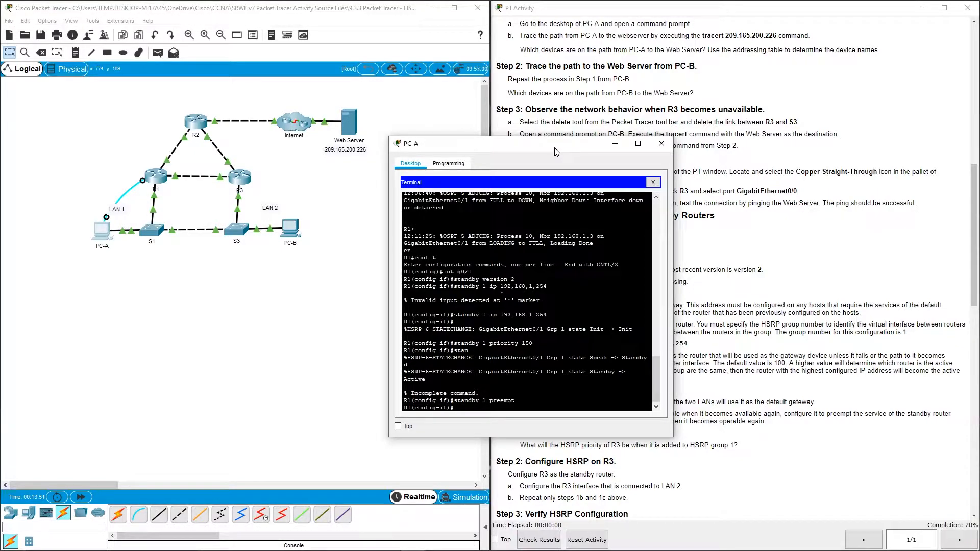
left_click_drag(557, 152, 529, 148)
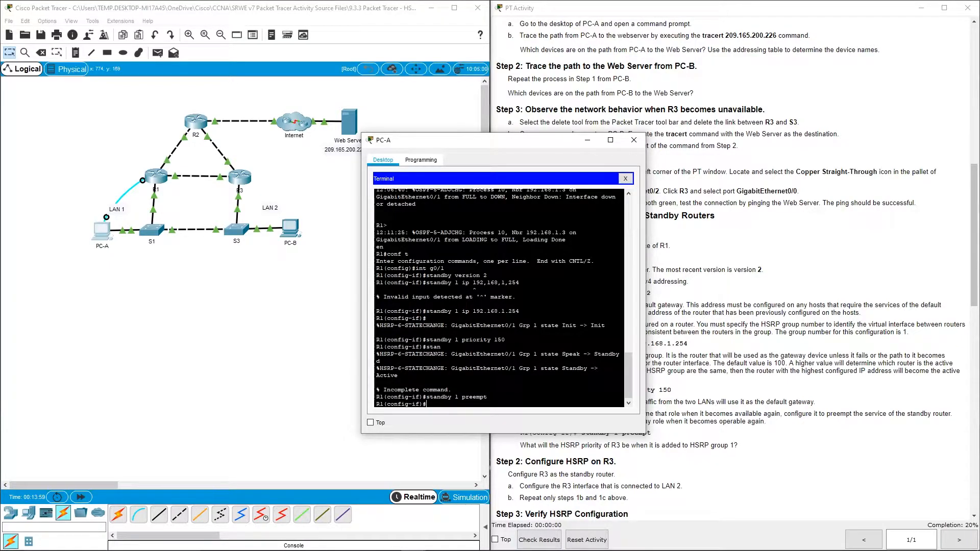
left_click_drag(524, 143, 357, 111)
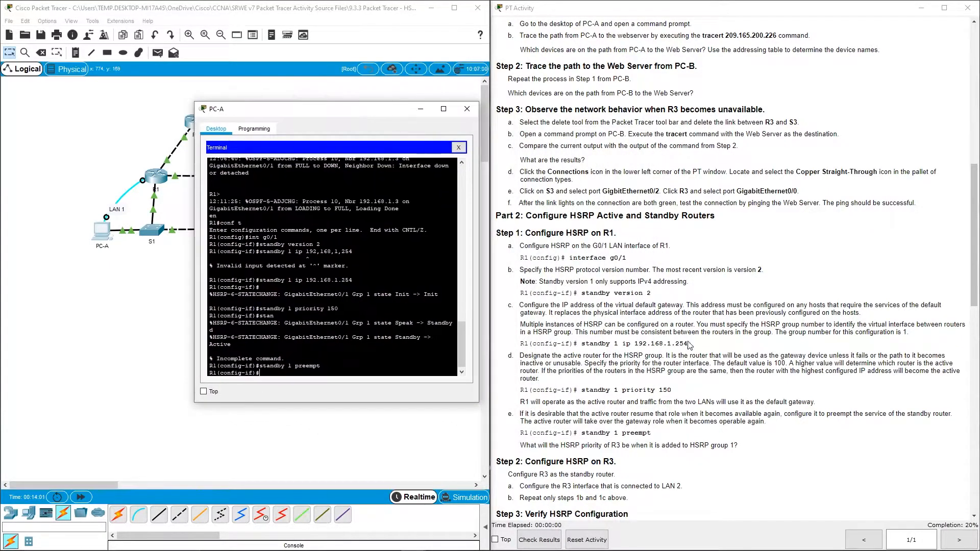
scroll(688, 345, "down", 4)
left_click(293, 378)
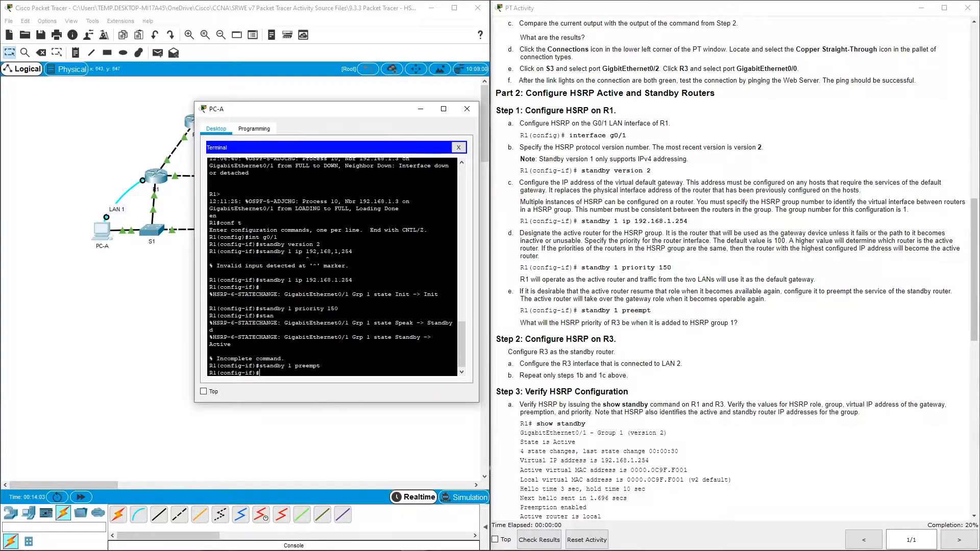
type("do show standby")
key("Return")
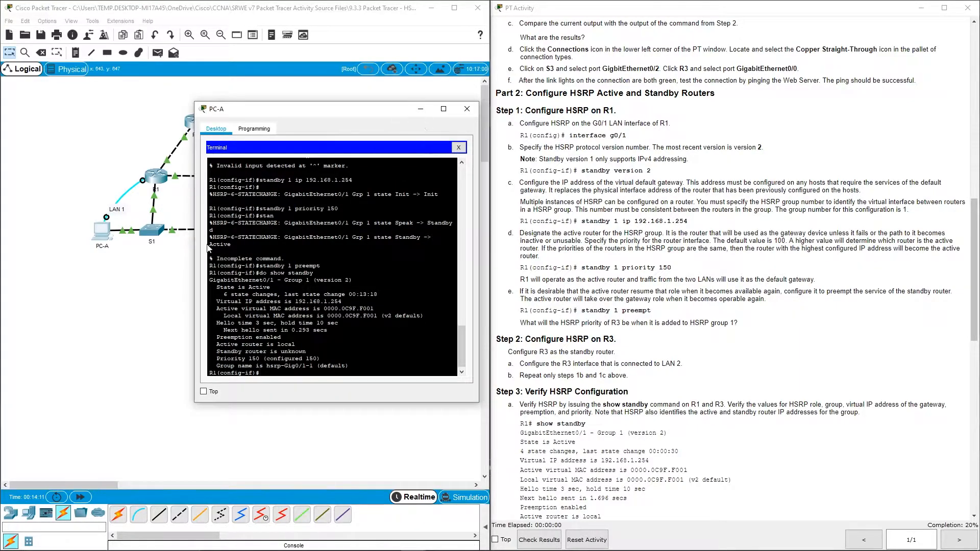
- Connect a console cable from PC-B's RS 232 port to the console port of router R3
left_click(140, 315)
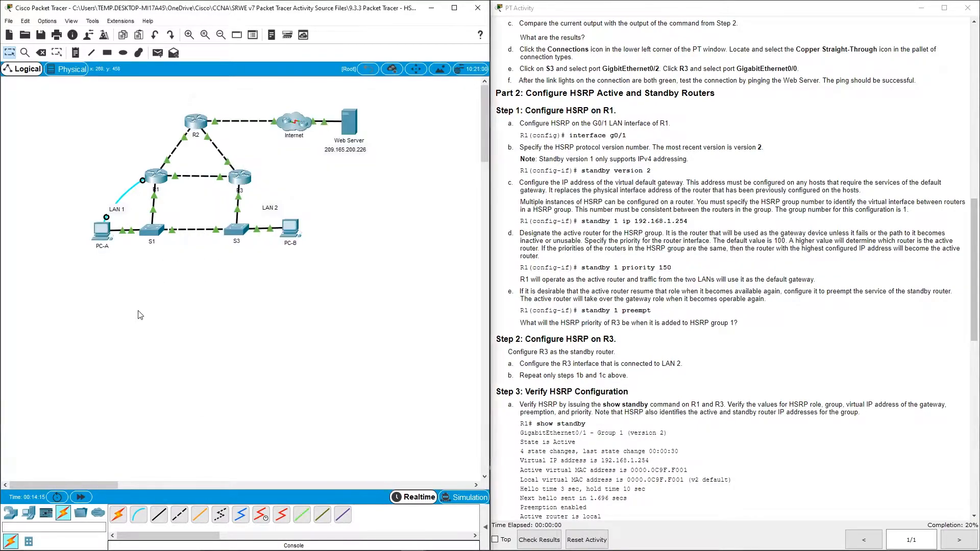
left_click(139, 516)
left_click(290, 228)
left_click(307, 247)
left_click(240, 176)
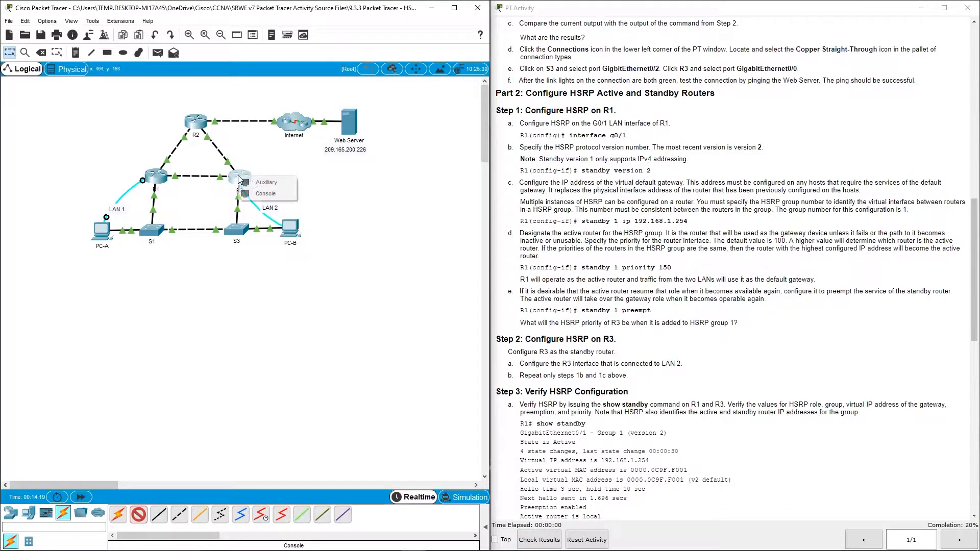
left_click(284, 194)
- Open a terminal session from PC-B to R3 with the default port settings
left_click(290, 228)
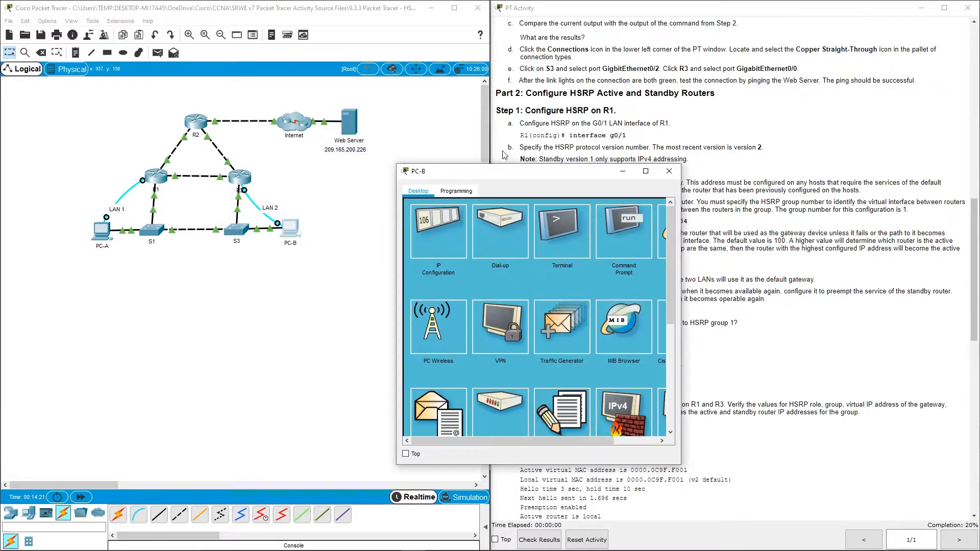
left_click(569, 231)
left_click_drag(592, 178, 389, 135)
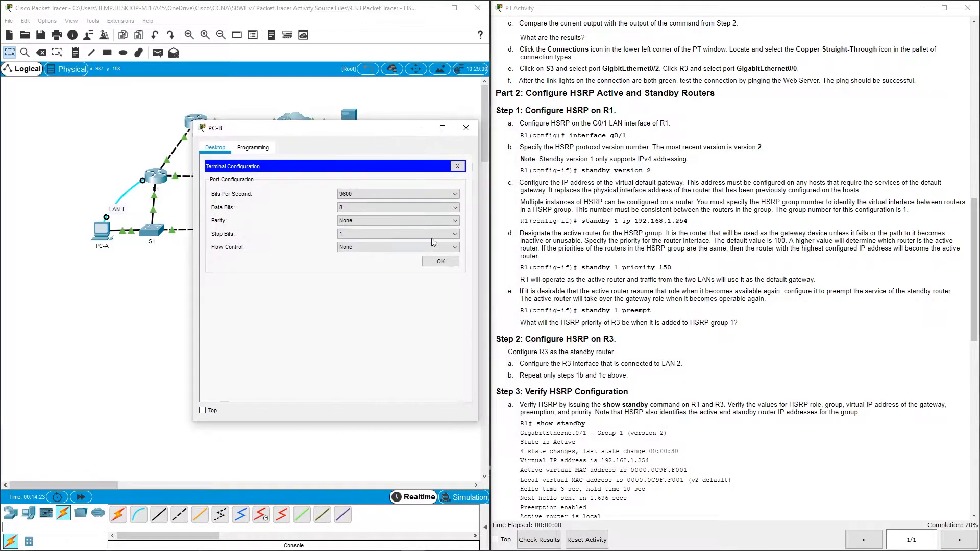
left_click(440, 261)
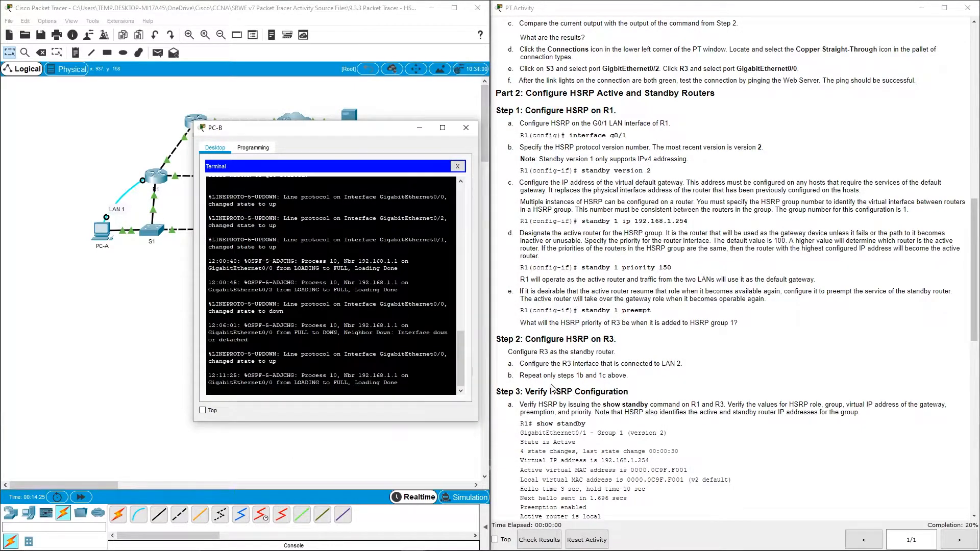
- Check which HSRP steps R3 needs, and enter privileged EXEC and global configuration mode on R3
left_click_drag(544, 376, 630, 377)
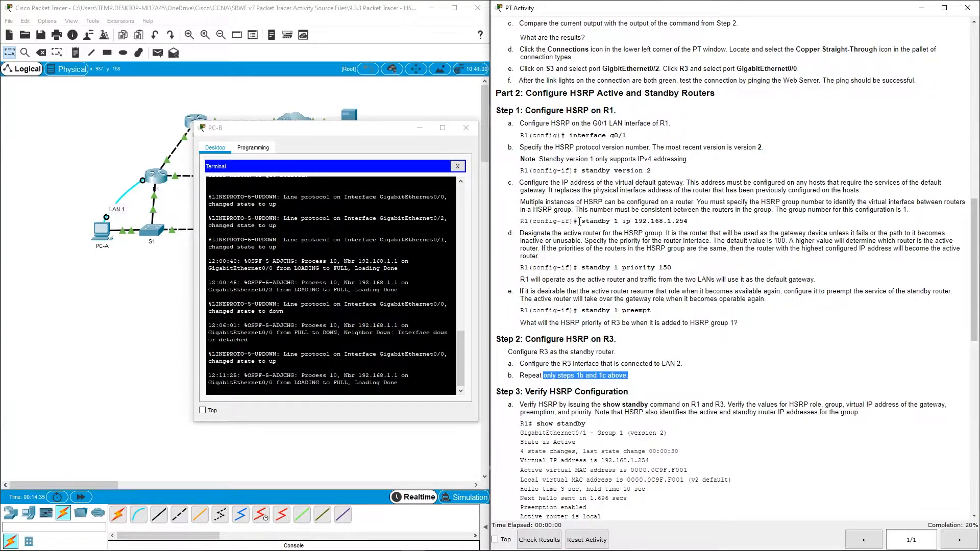
left_click(357, 353)
key("Return")
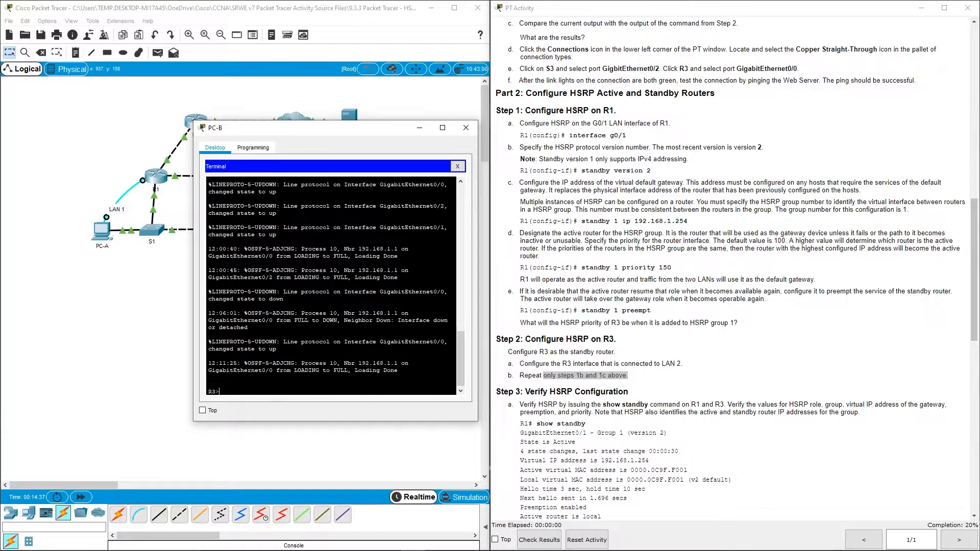
type("en")
key("Return")
type("conf")
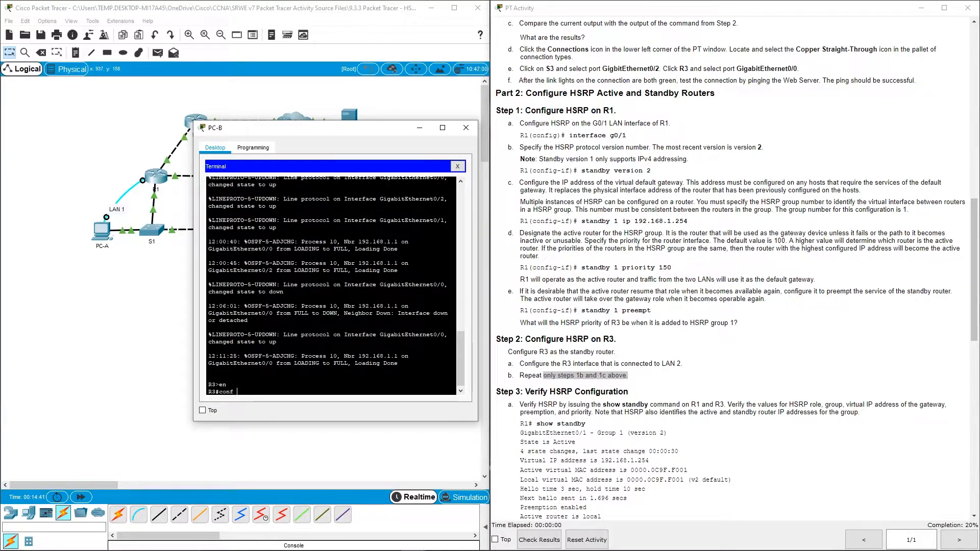
type("d t")
key("Return")
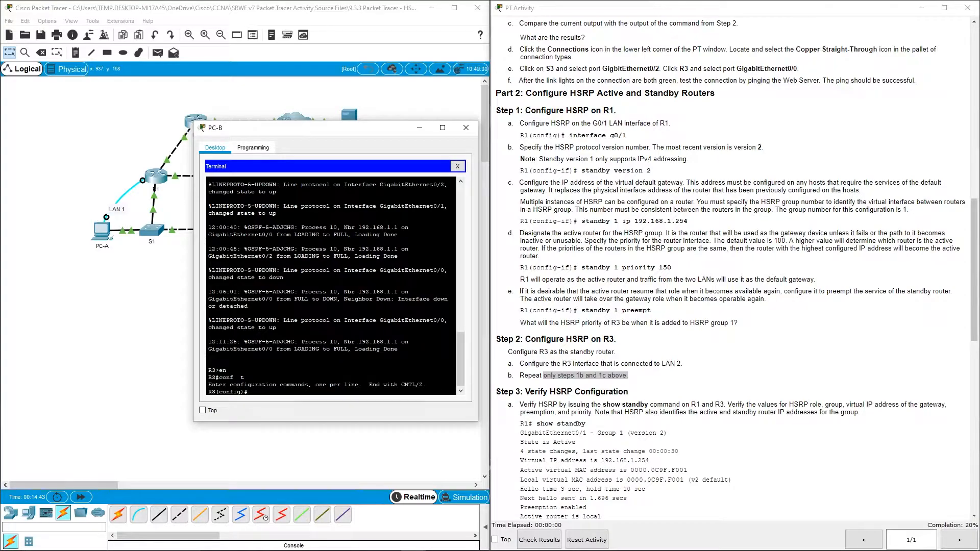
key("BackSpace")
key("BackSpace")
key("BackSpace")
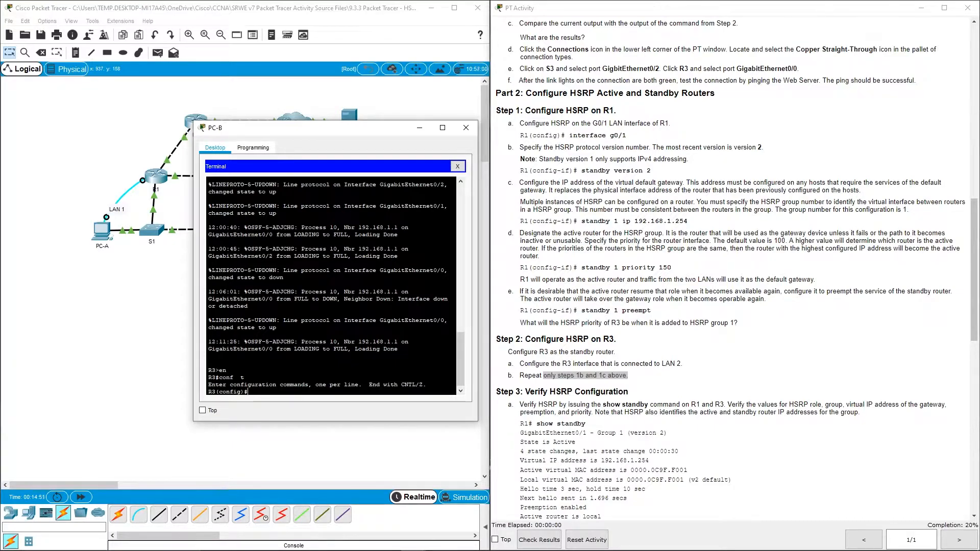
- Run do show ip arp on R3 and compare it with the addressing table to identify the interface connected to LAN 2
mouse_move(328, 133)
left_mouse_down()
mouse_move(571, 151)
mouse_move(336, 148)
left_mouse_up()
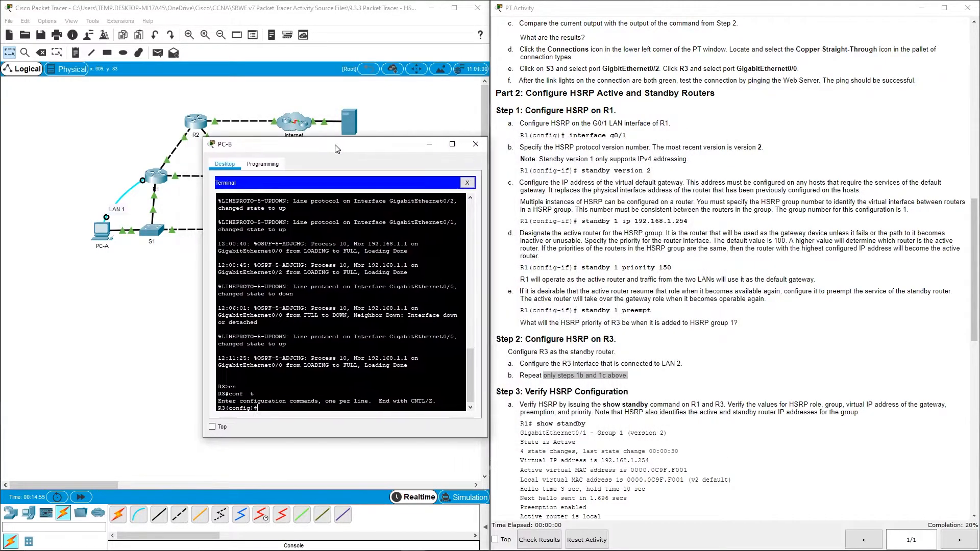
scroll(528, 210, "up", 15)
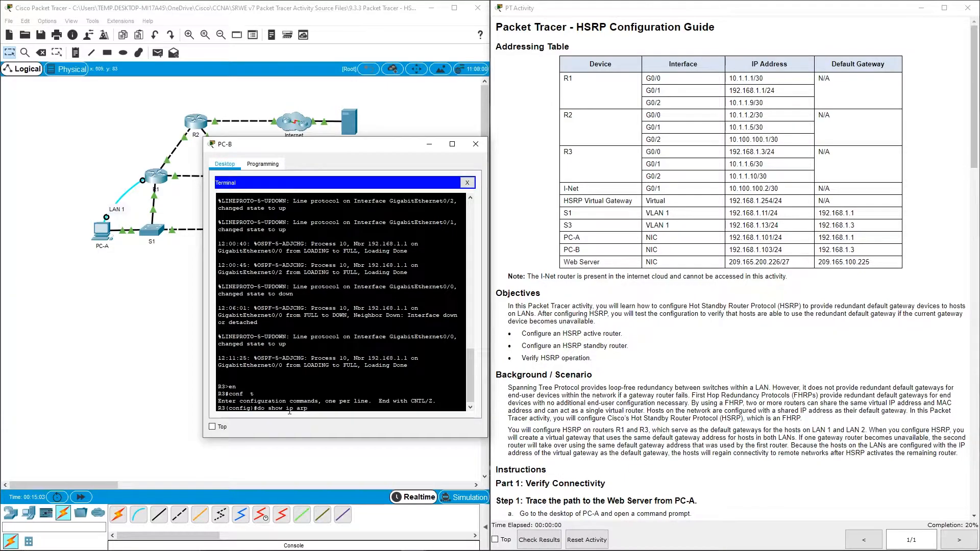
key("Return")
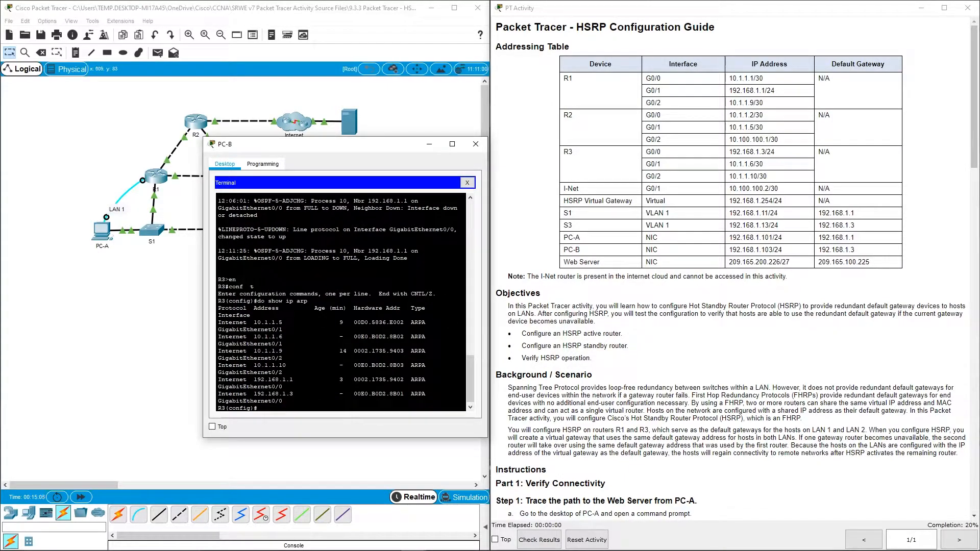
left_click_drag(343, 152, 498, 154)
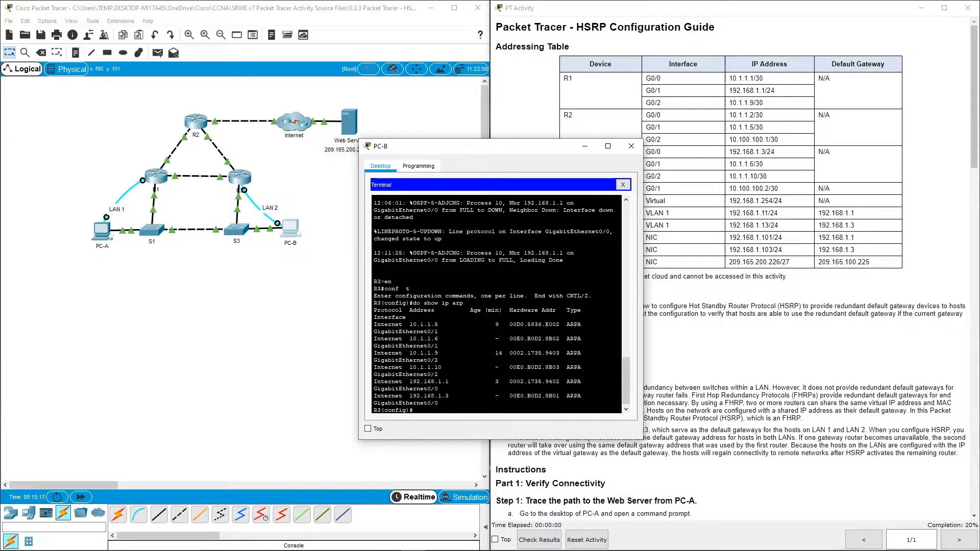
left_click_drag(438, 403, 371, 396)
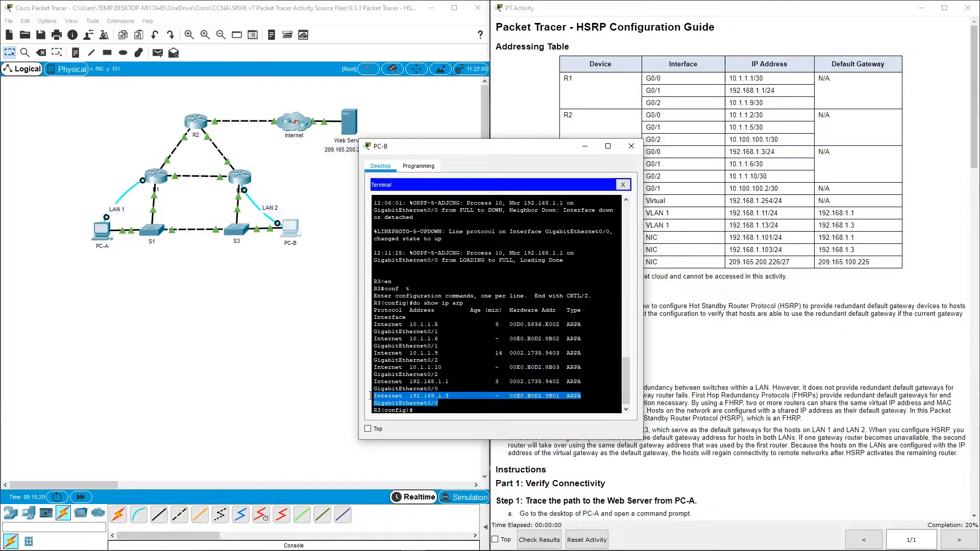
left_click_drag(546, 151, 443, 136)
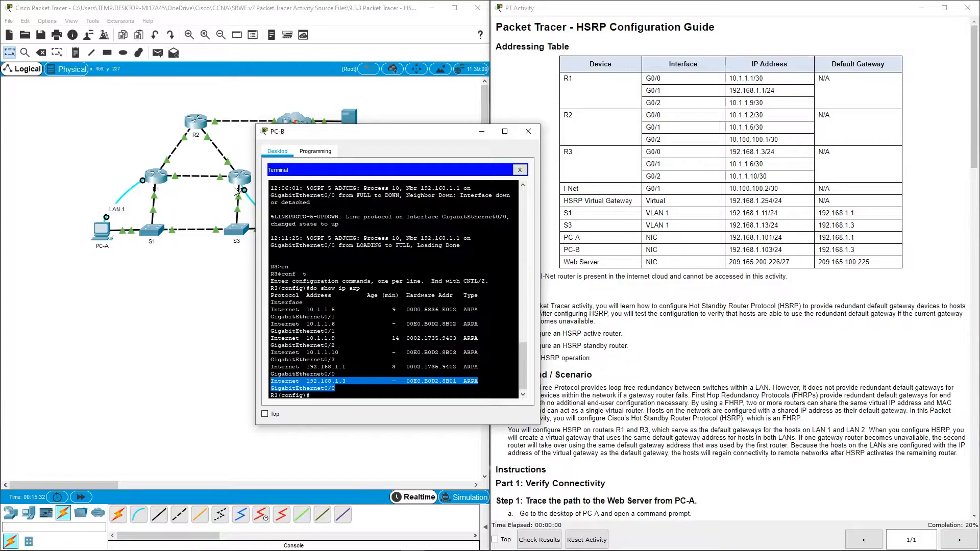
left_click_drag(399, 137, 525, 139)
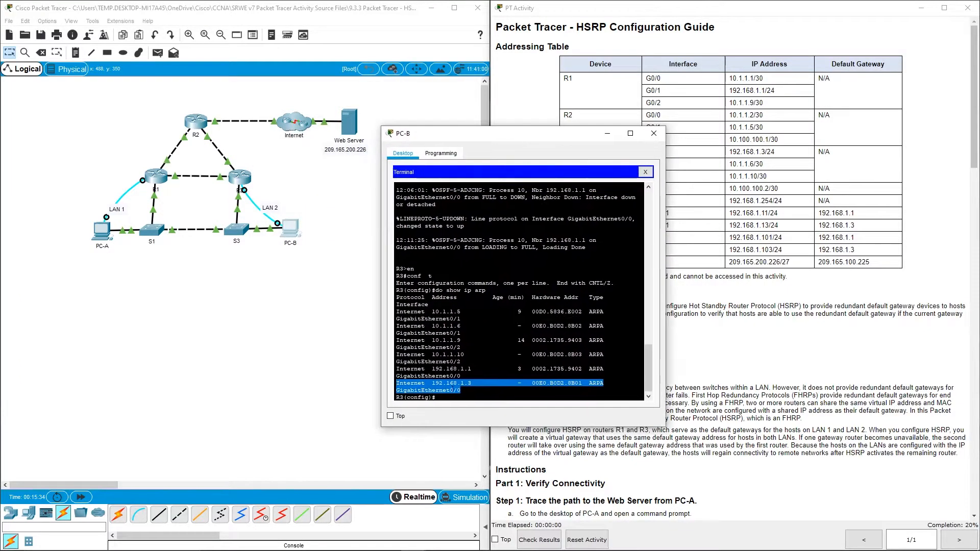
- Enter interface configuration for g0/0 on R3 and set HSRP to version 2 with standby version 2
left_click(457, 401)
type("int g0/0")
key("Return")
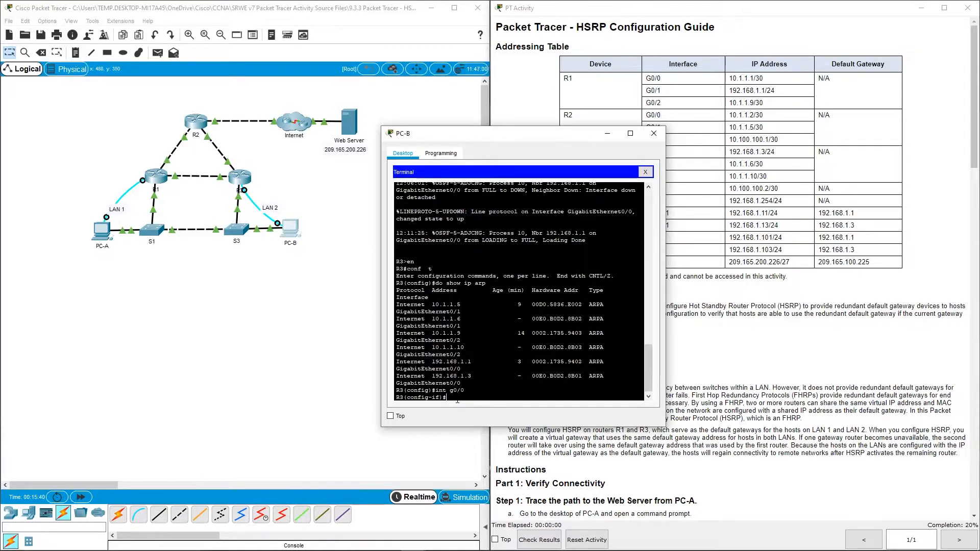
scroll(811, 261, "down", 20)
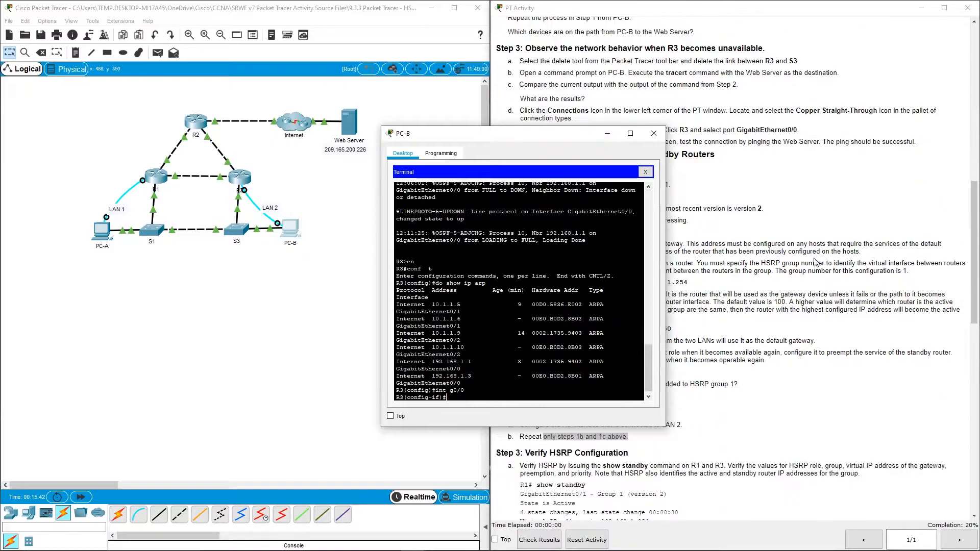
left_click_drag(526, 137, 320, 144)
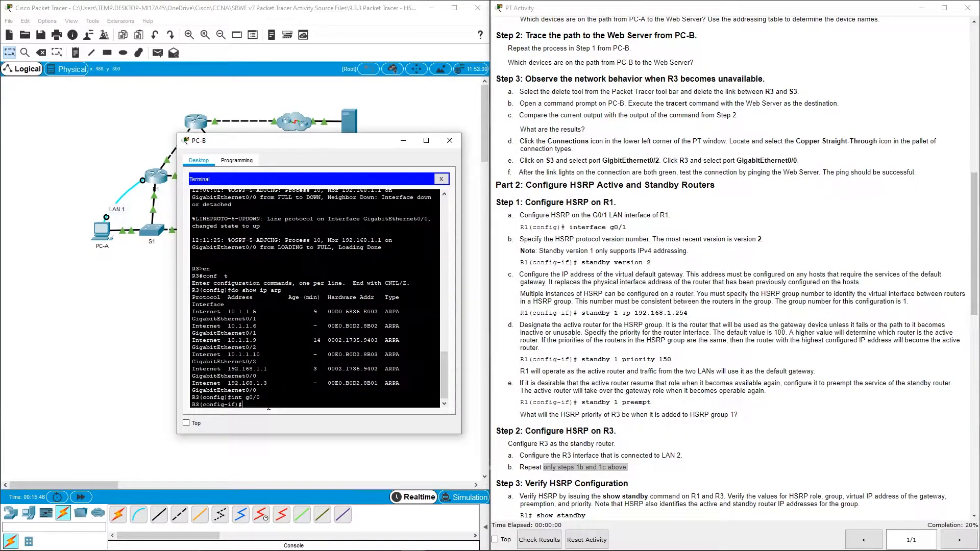
type("standby version 2")
key("Return")
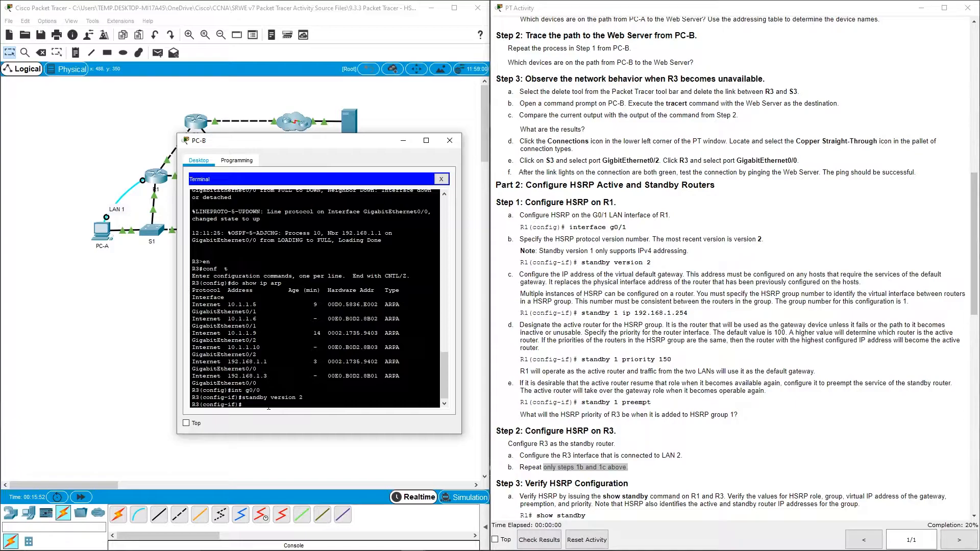
- Configure the virtual default gateway on R3 with standby 1 ip 192.168.1.254
type("standby 1 ip 192.168.1.254")
key("Return")
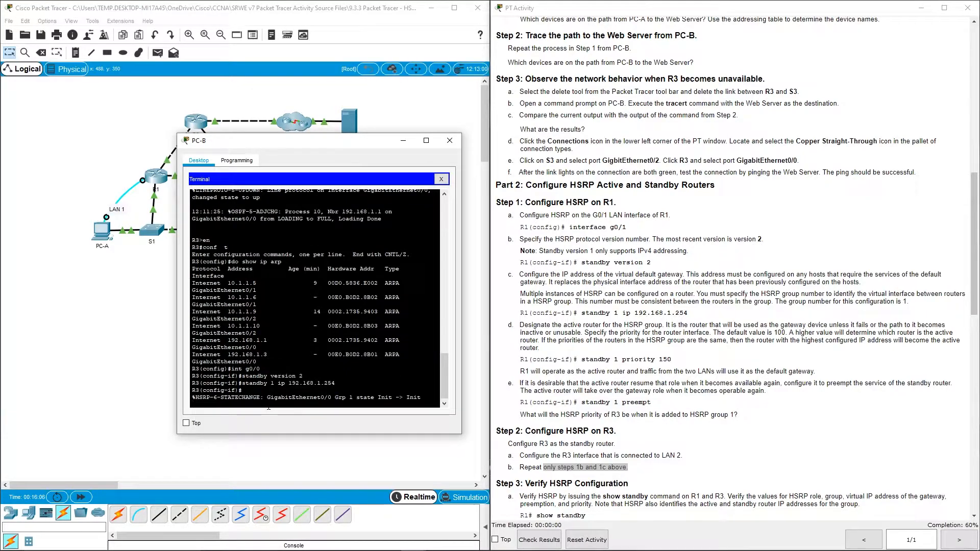
key("Return")
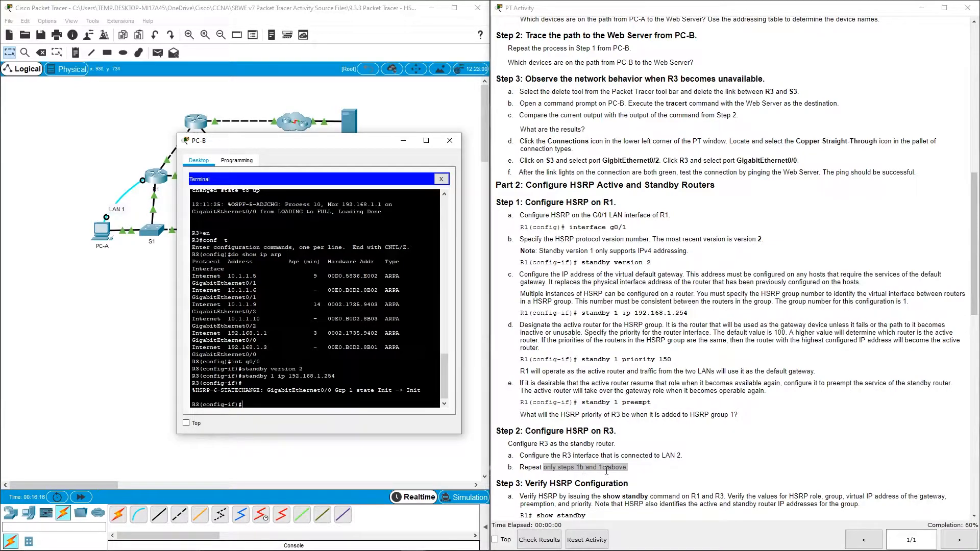
- Run do show standby on R3 to check its HSRP details against the guide's sample output
scroll(684, 401, "down", 3)
scroll(684, 401, "down", 3)
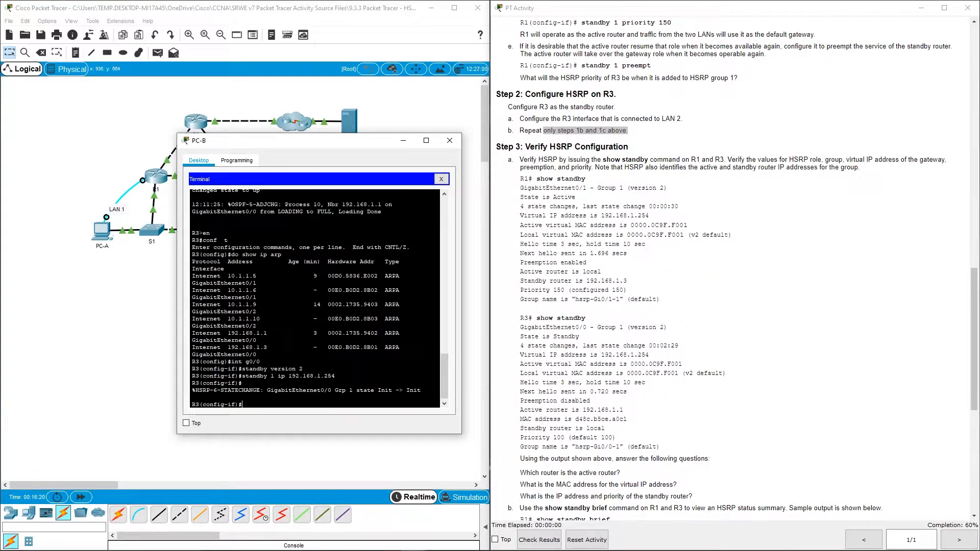
type("do show")
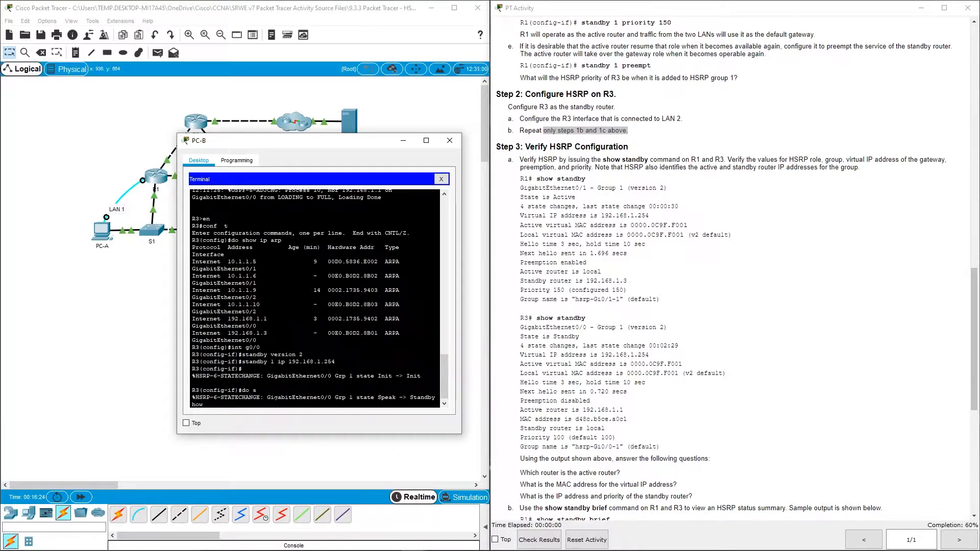
type(" standby")
key("Return")
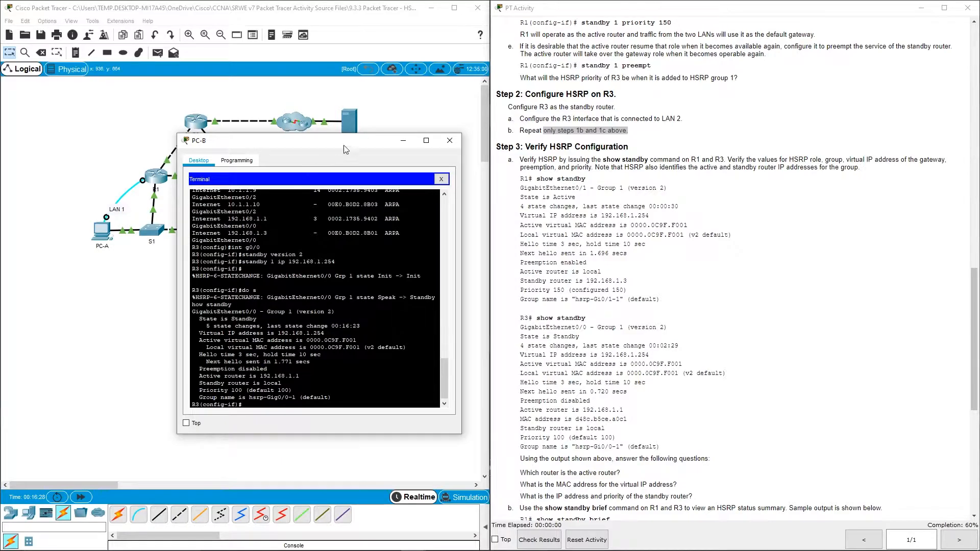
- Bring the topology and activity guide back into view and place the PC-A and PC-B terminals side by side
mouse_move(332, 144)
left_mouse_down()
mouse_move(642, 62)
mouse_move(654, 72)
left_mouse_up()
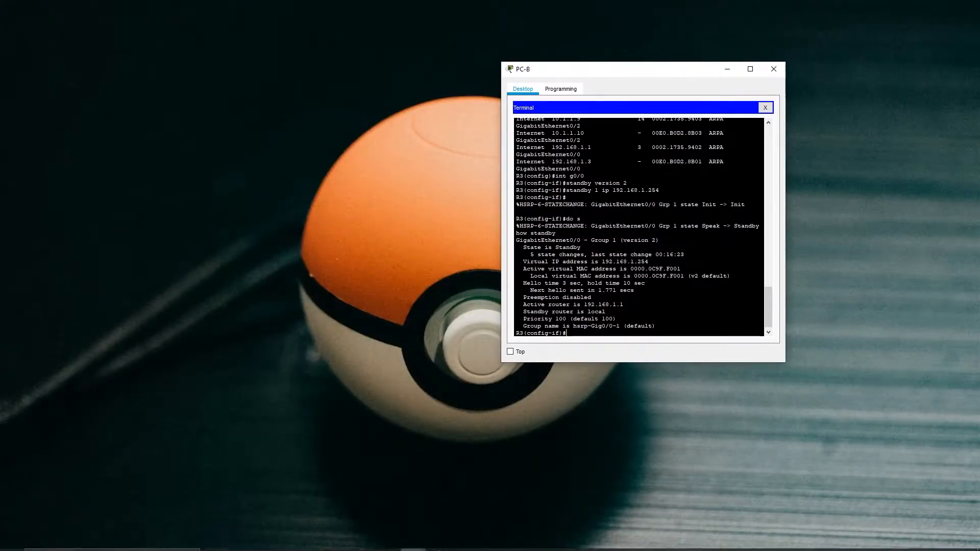
left_click(414, 541)
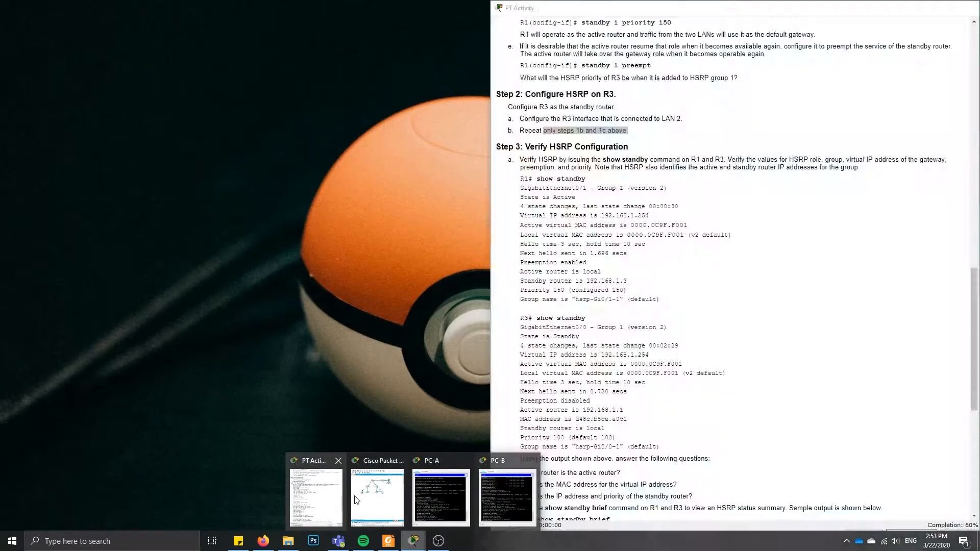
left_click(378, 498)
left_click(414, 545)
left_click(333, 491)
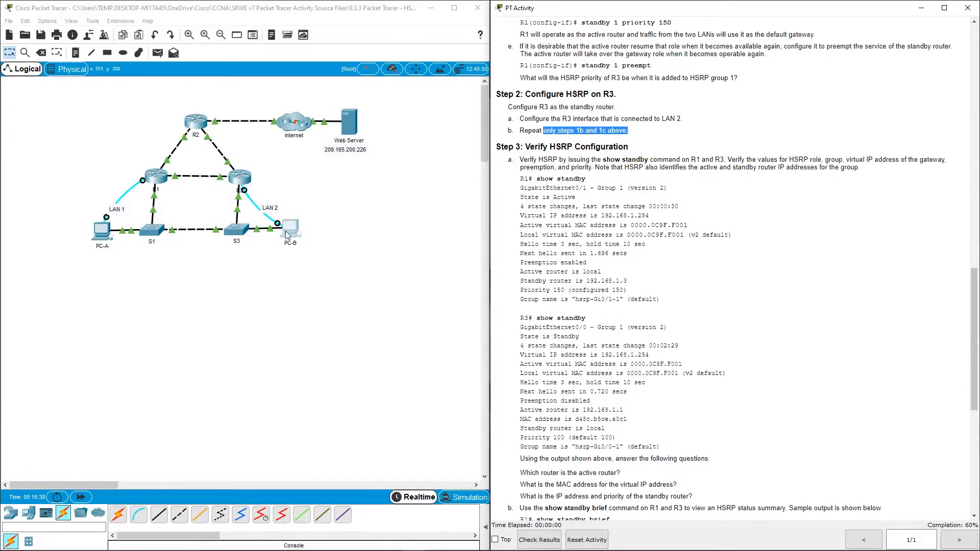
left_click(289, 231)
left_click_drag(354, 111, 359, 64)
left_click_drag(570, 71, 540, 55)
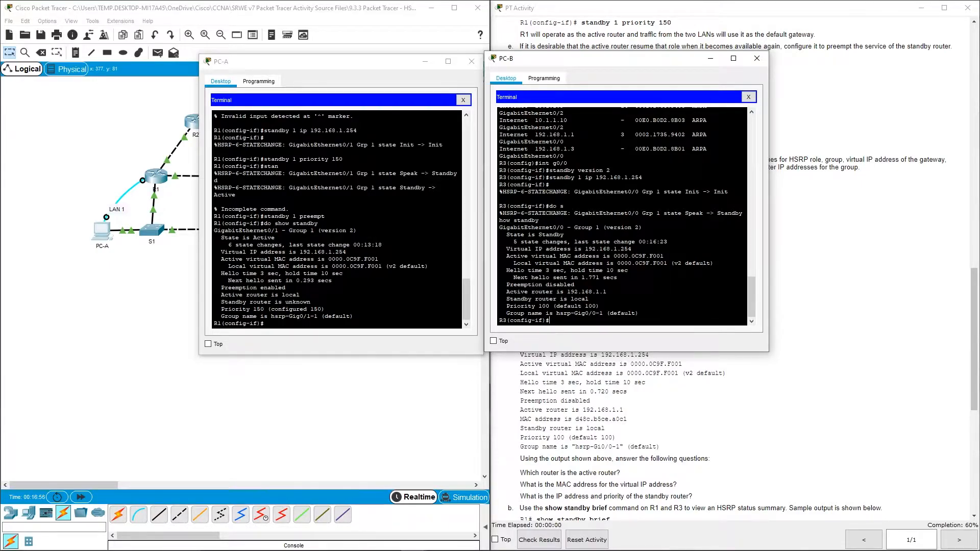
- Compare the HSRP state, active router and priority in the show standby outputs of R1 and R3
left_click_drag(506, 292, 607, 292)
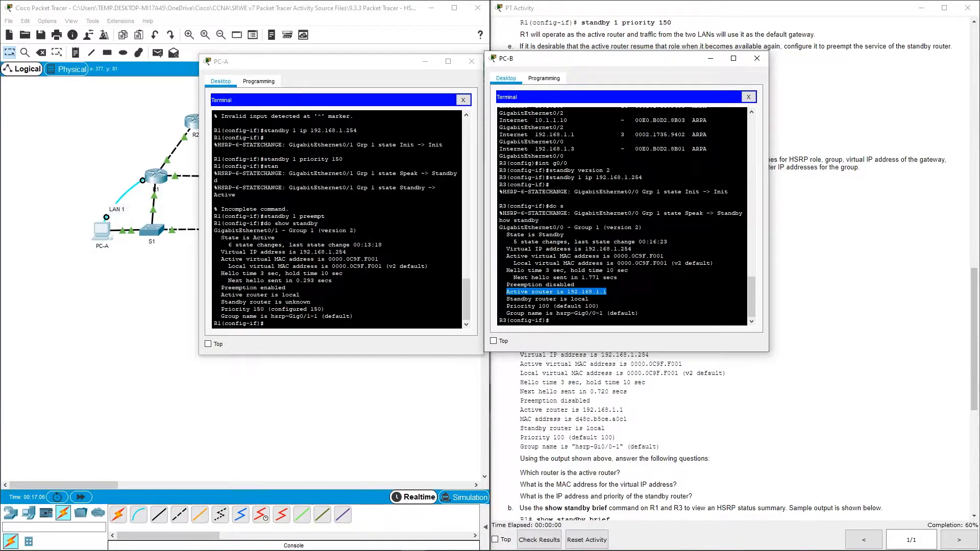
left_click_drag(221, 237, 275, 238)
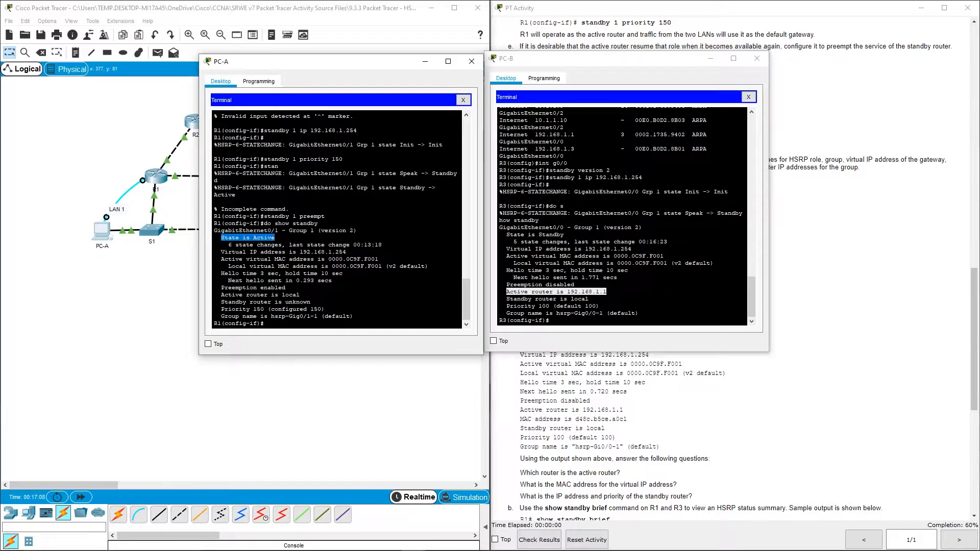
left_click_drag(506, 234, 564, 235)
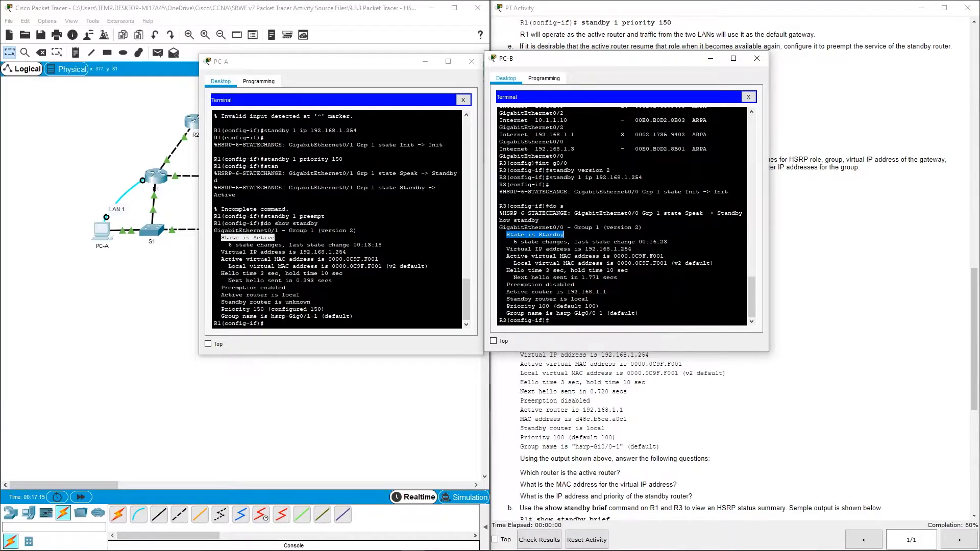
left_click(600, 305)
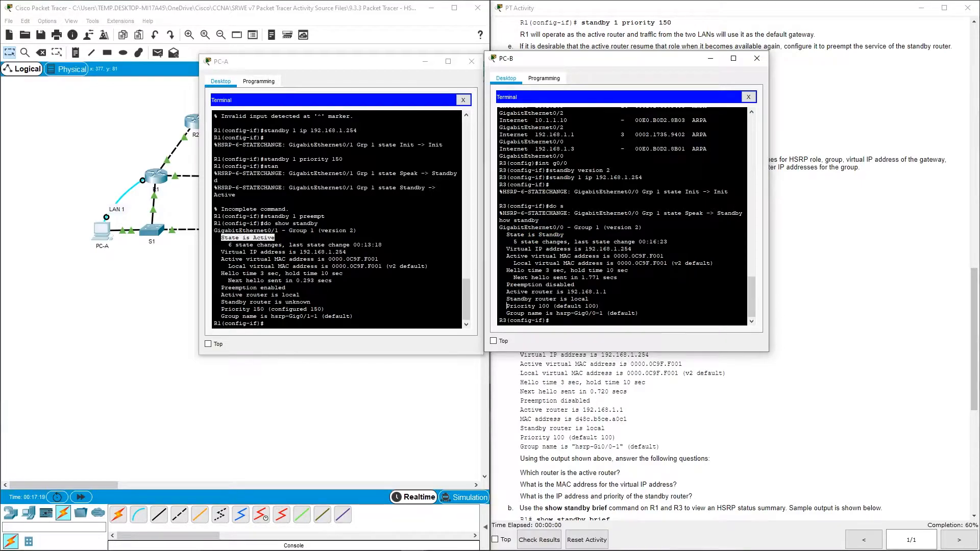
left_click_drag(507, 306, 599, 306)
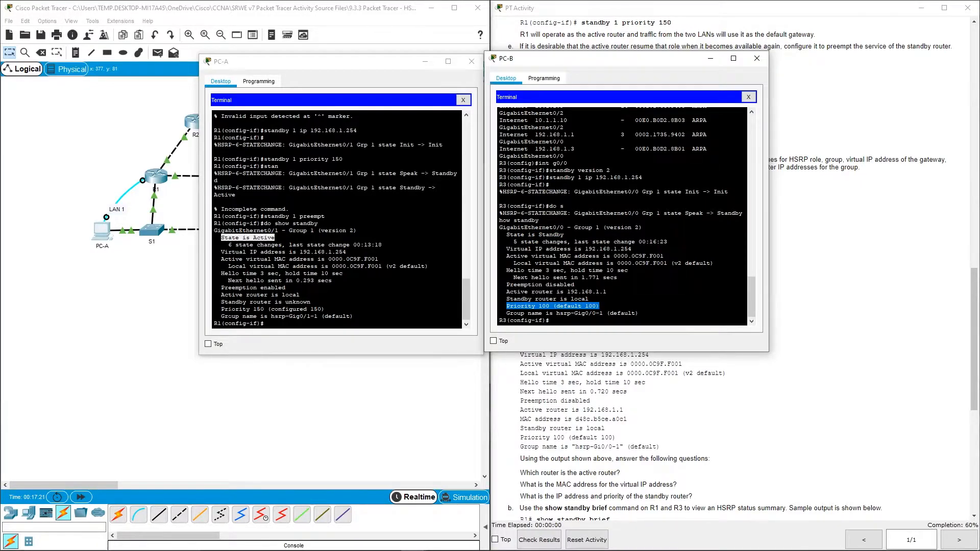
left_click_drag(221, 309, 324, 309)
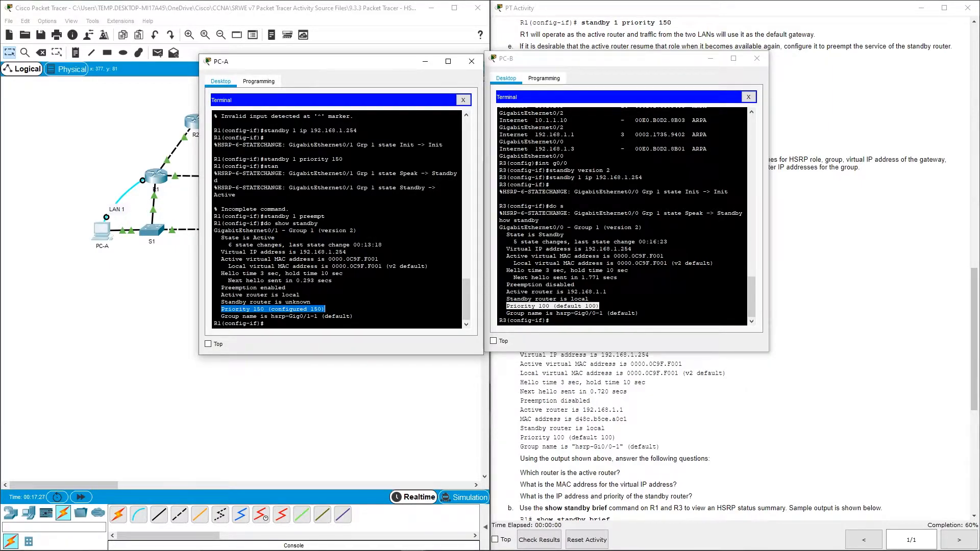
left_click(589, 299)
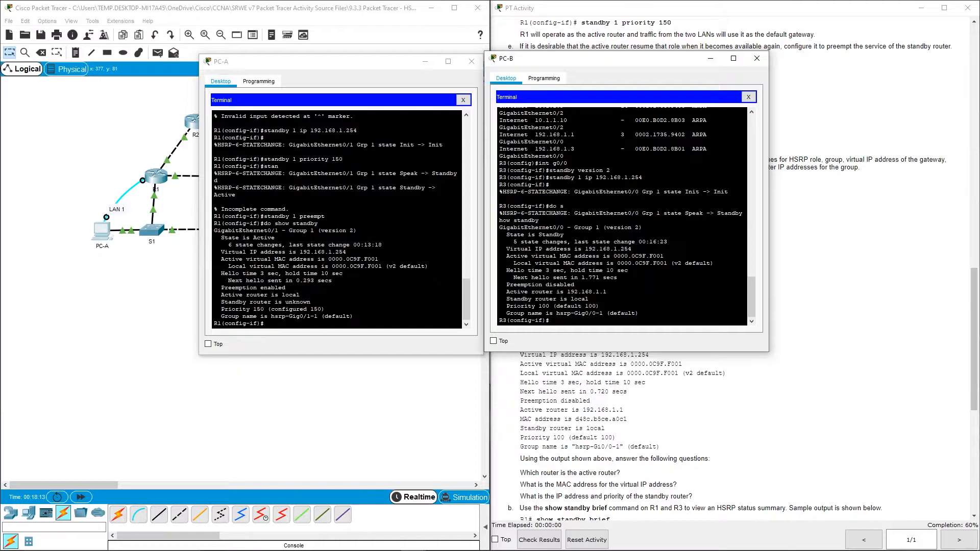
left_click_drag(607, 292, 576, 287)
left_click(607, 291)
- Check the next verification task in the guide and run do show standby brief on R1
scroll(651, 413, "down", 3)
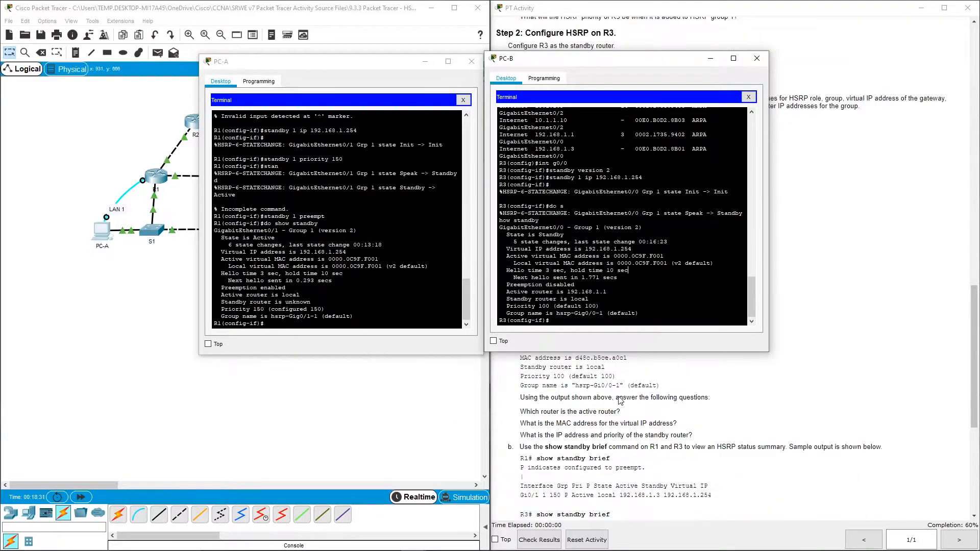
scroll(619, 394, "down", 1)
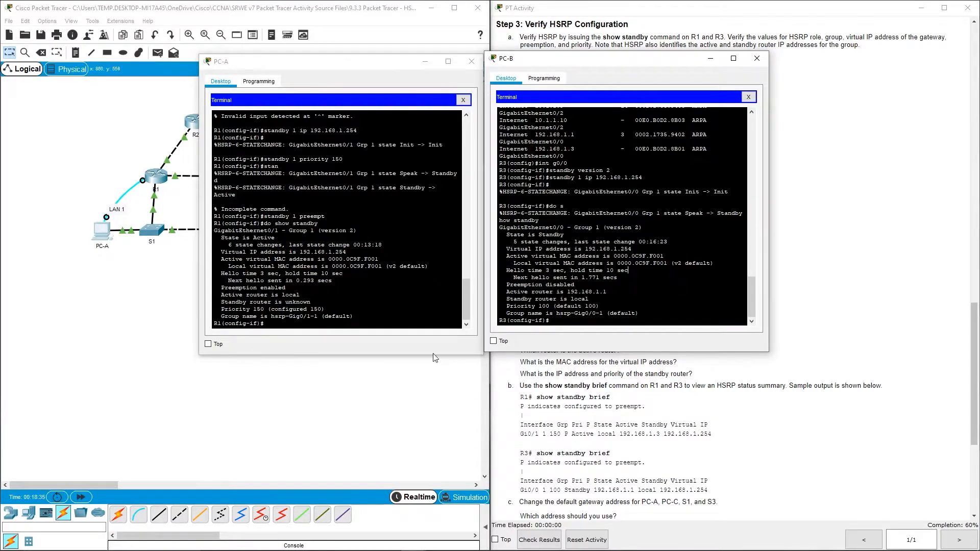
left_click(296, 323)
type("do show")
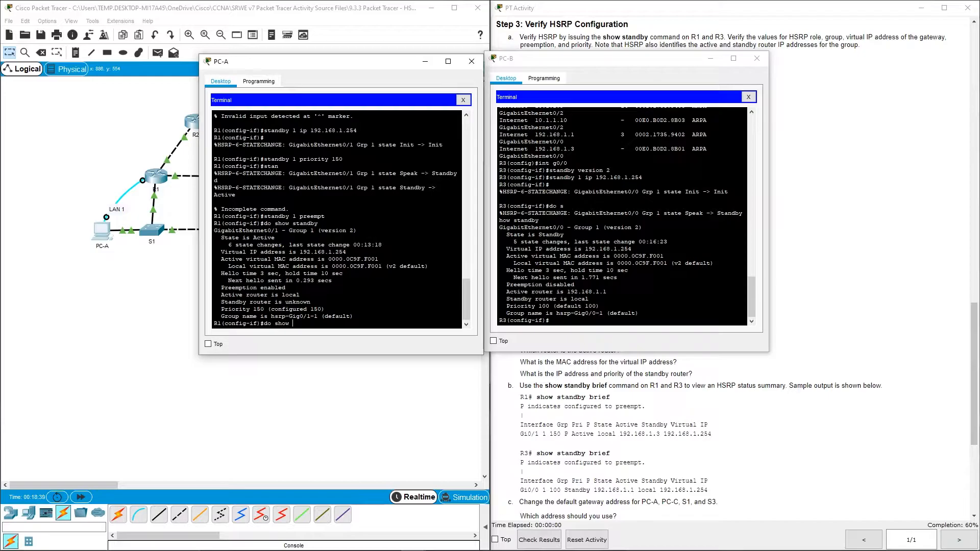
type(" standby brief")
key("Return")
- Run do show standby brief on R3 from the PC-B terminal
left_click(594, 327)
type("do show stand")
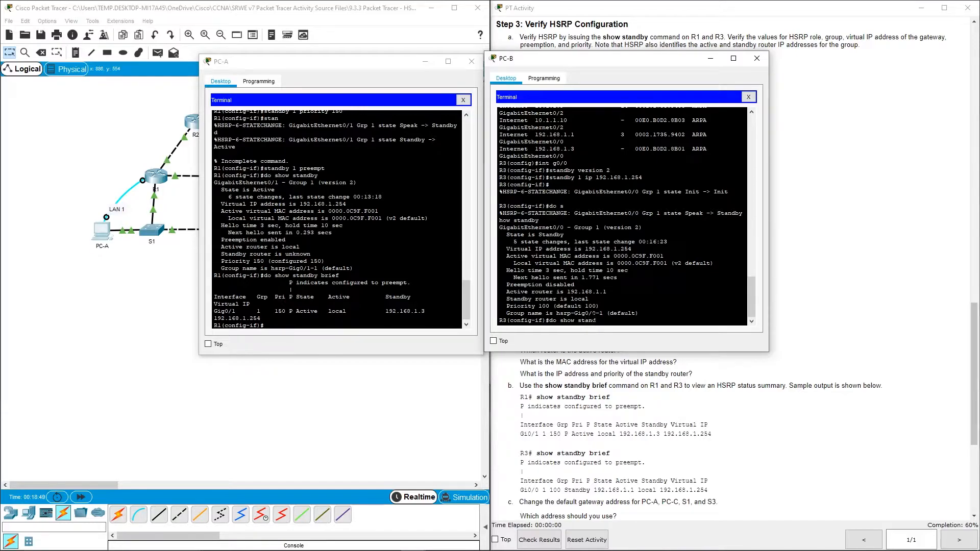
type("by brief")
key("Return")
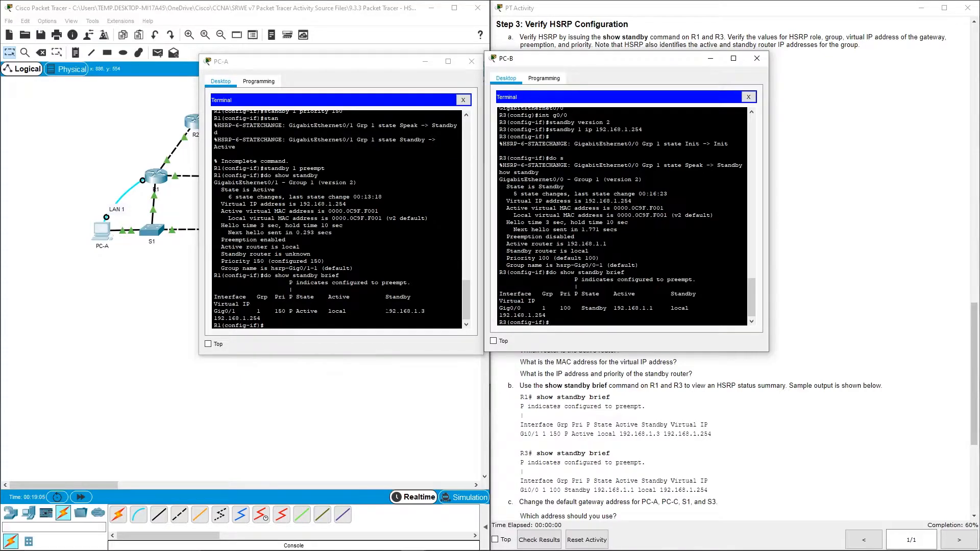
- Compare the standby address, active address and priorities in the HSRP summaries of R1 and R3
left_click_drag(385, 311, 439, 310)
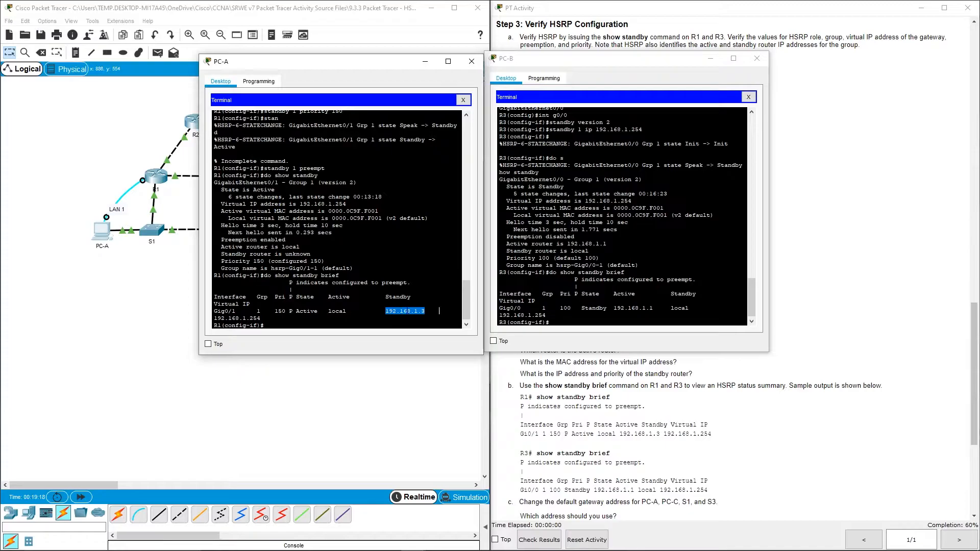
left_click_drag(613, 308, 654, 308)
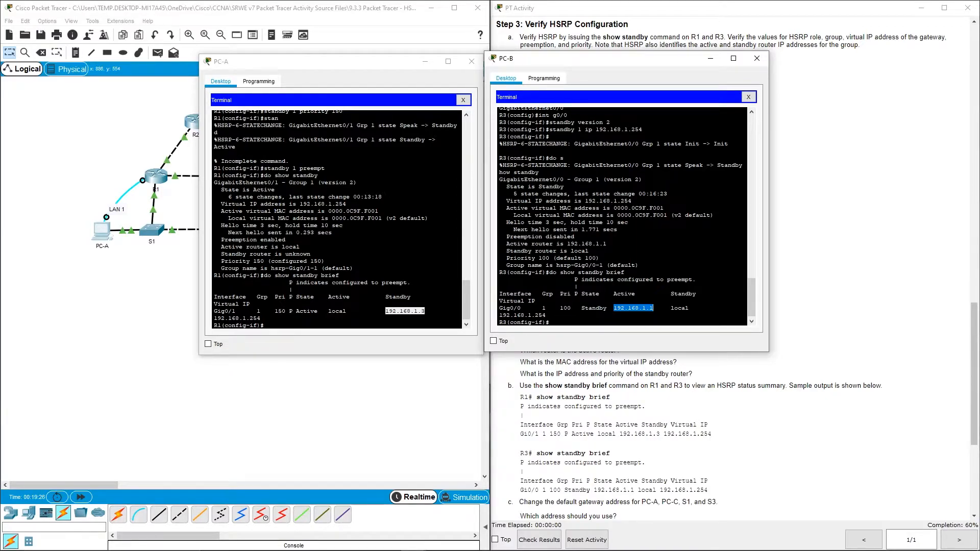
left_click_drag(275, 311, 286, 311)
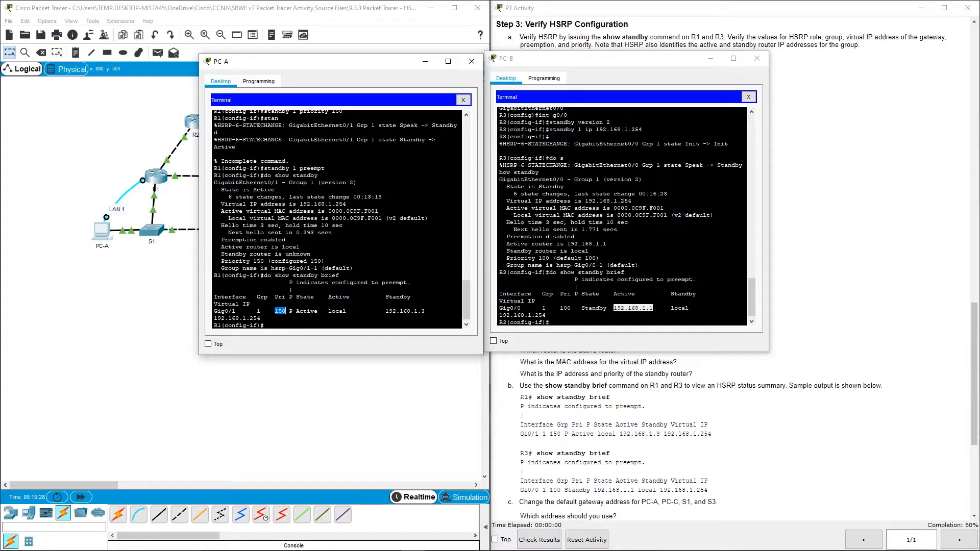
left_click(560, 308)
left_click(572, 308)
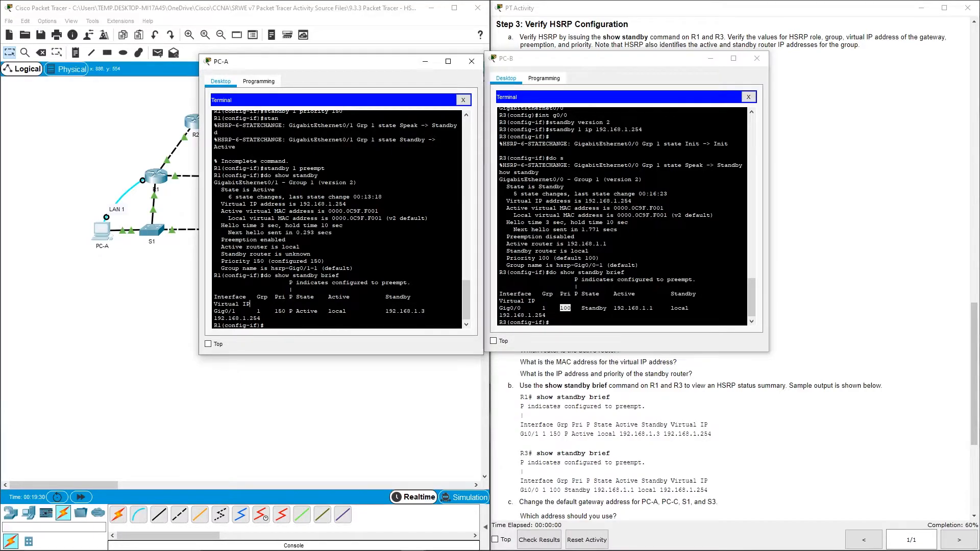
- Find the default gateway change task in the guide and move PC-A's console cable from R1 to switch S1
scroll(552, 401, "down", 4)
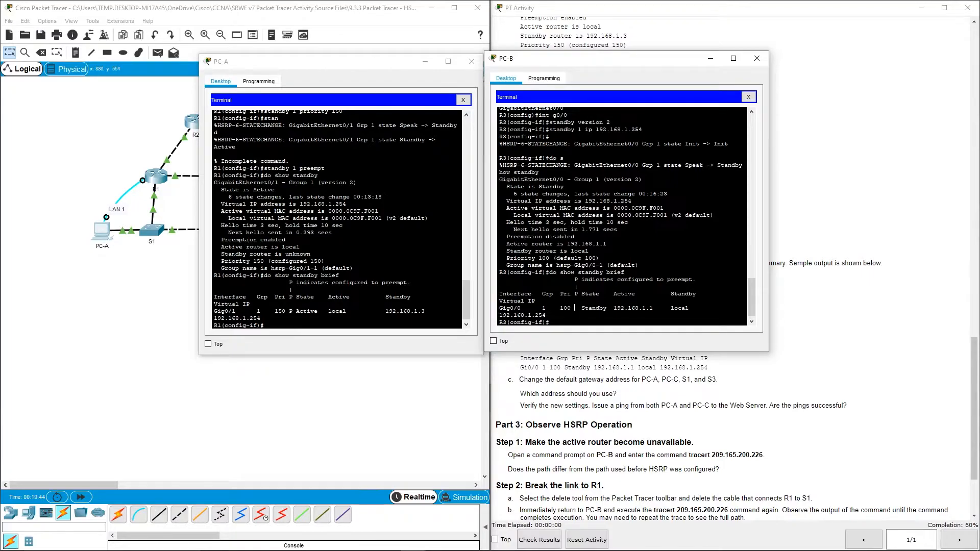
left_click(144, 185)
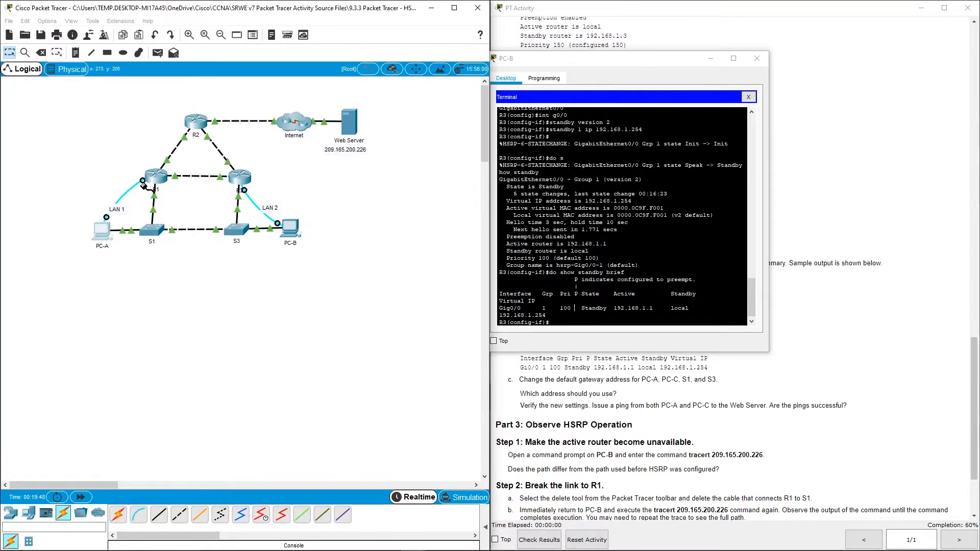
left_click(153, 229)
left_click(178, 237)
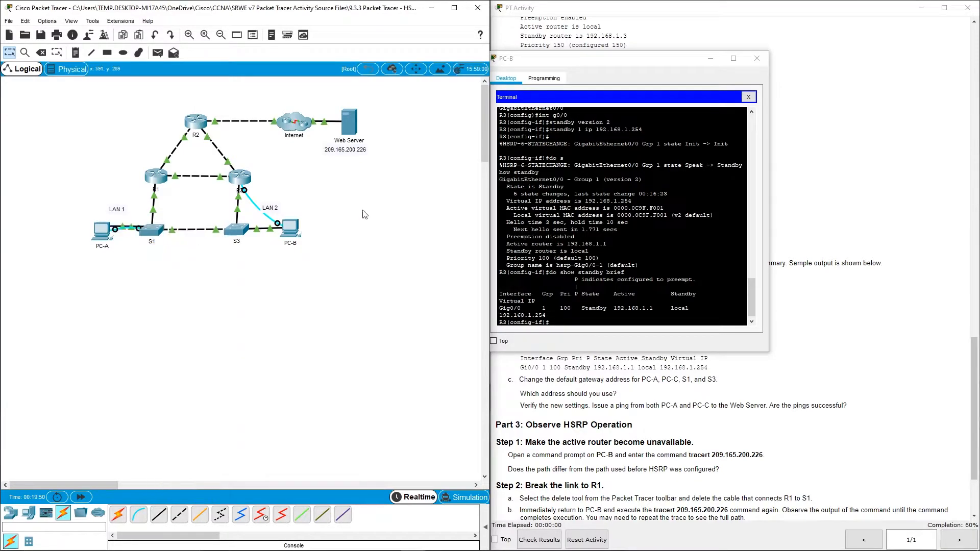
- Close PC-A's old terminal session and open a new one to S1 with the default port settings
left_click(100, 235)
left_click(463, 100)
left_click(351, 174)
left_click(446, 195)
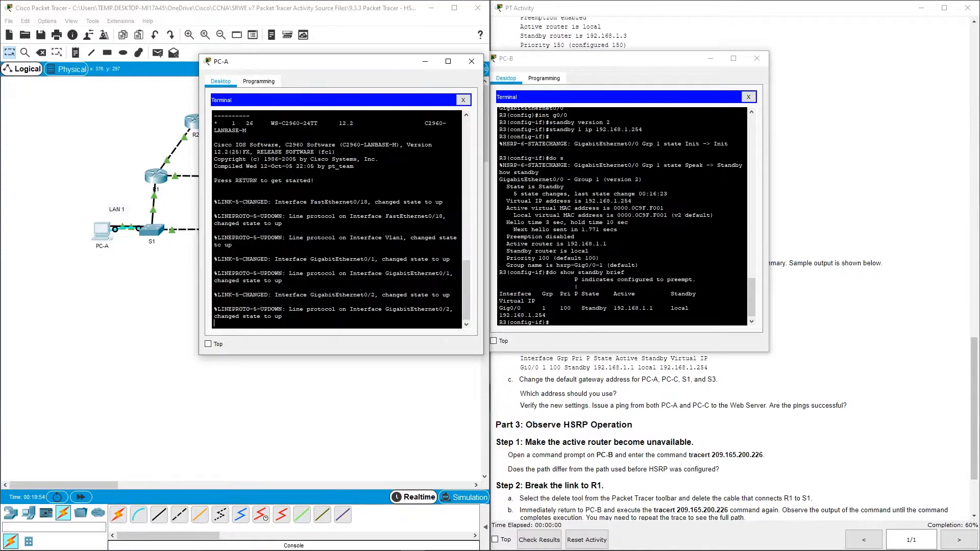
- Enter global configuration mode on S1 from PC-A's terminal
key("Return")
type("e")
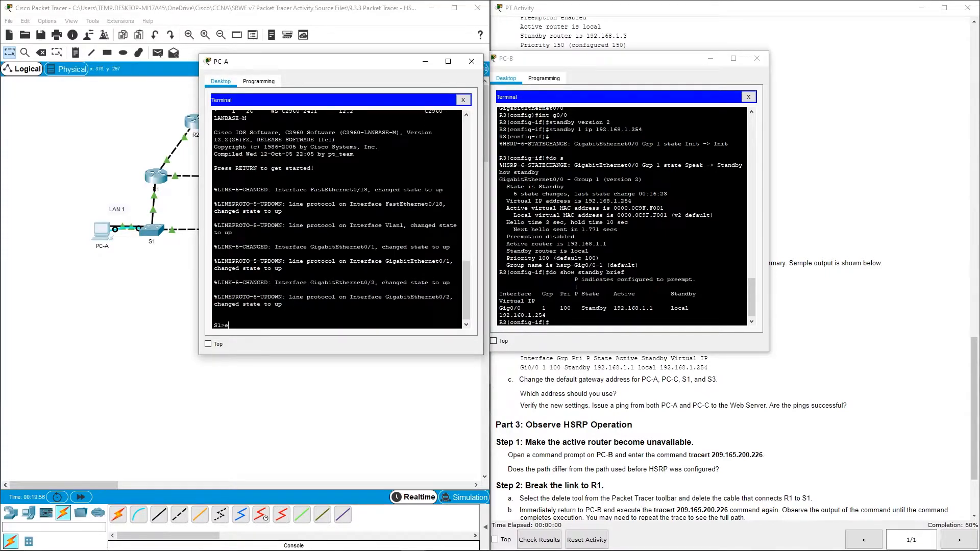
type("n")
key("Return")
type("con")
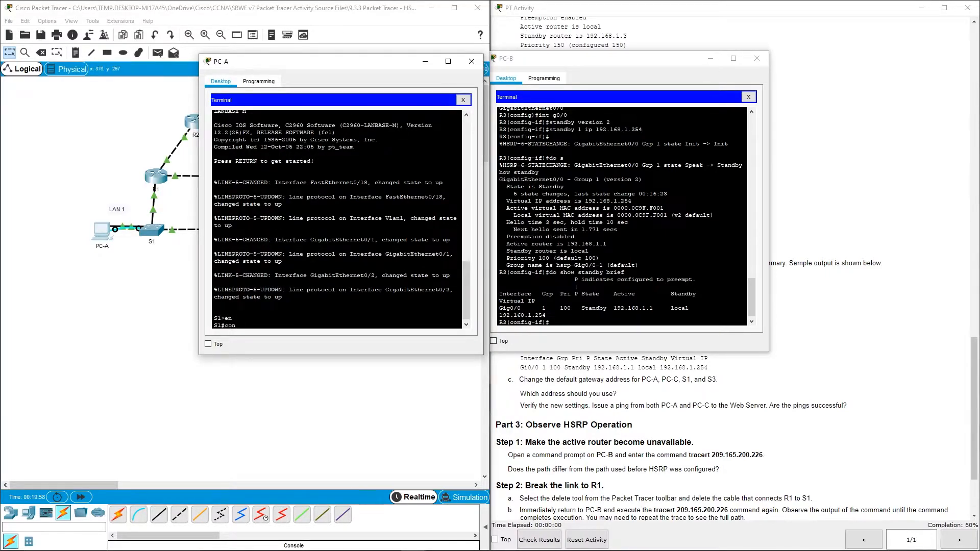
type("f t")
key("Return")
- Set S1's default gateway to 192.168.1.254 and leave configuration mode
type("ip def")
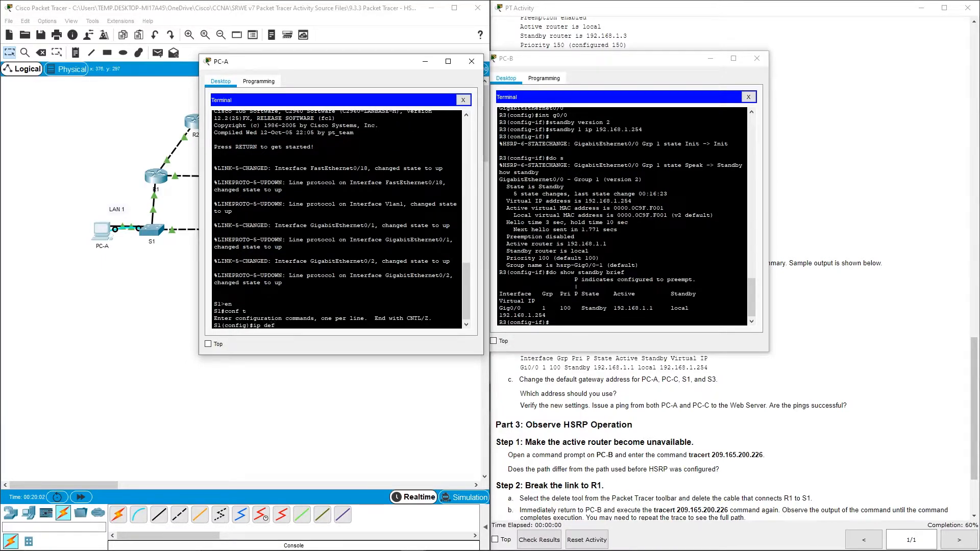
key("Tab")
type("192.168.1.254")
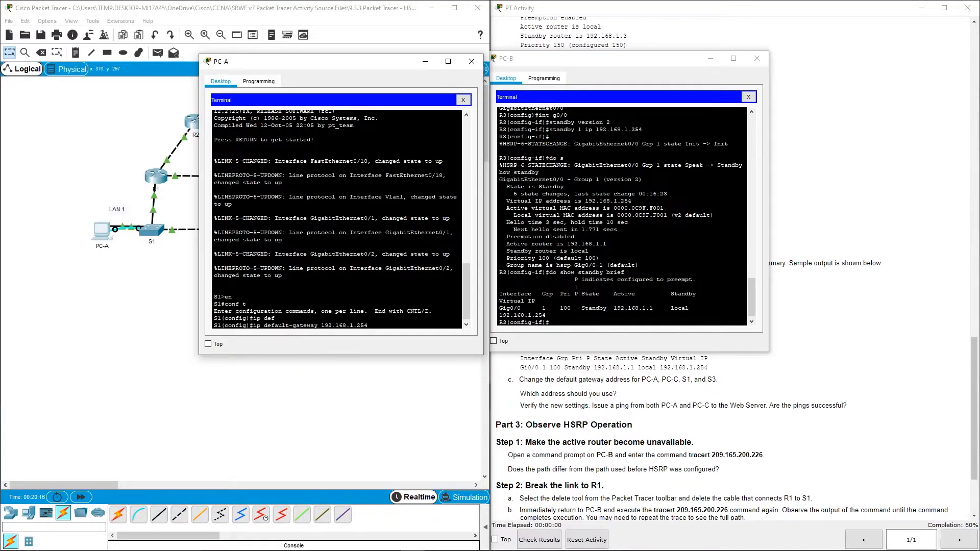
key("Return")
type("end")
key("Return")
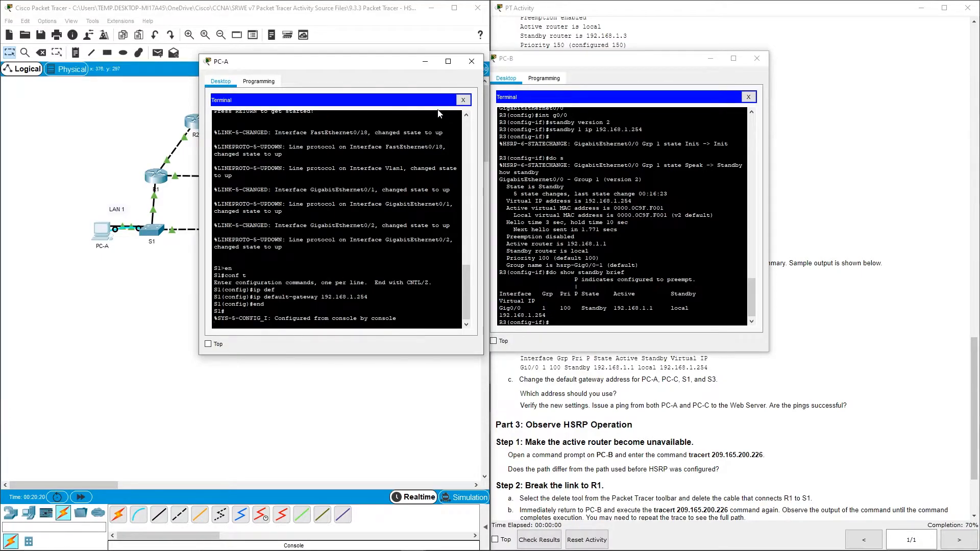
- Set PC-A's IPv4 default gateway to 192.168.1.254 and close PC-A's window
left_click(463, 101)
left_click(243, 129)
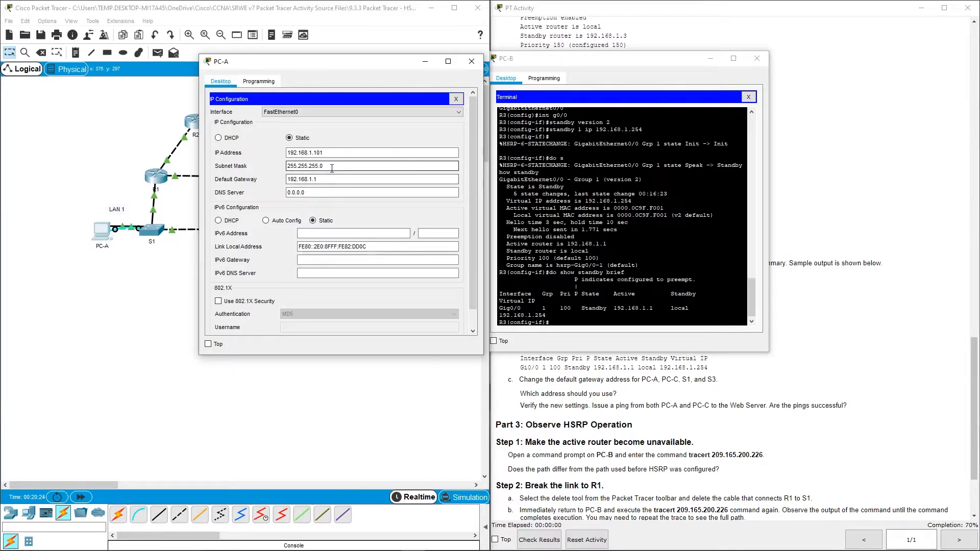
left_click(326, 180)
key("BackSpace")
type("254")
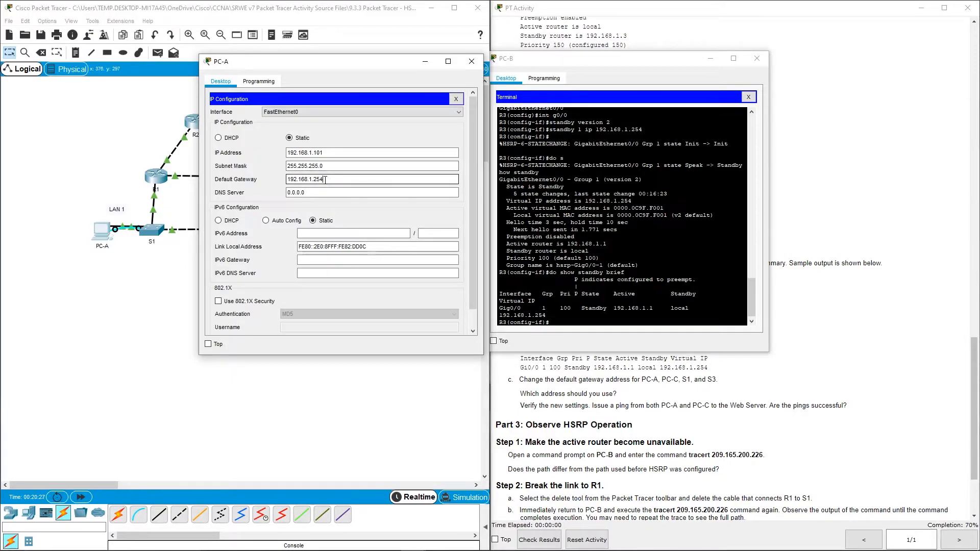
key("Tab")
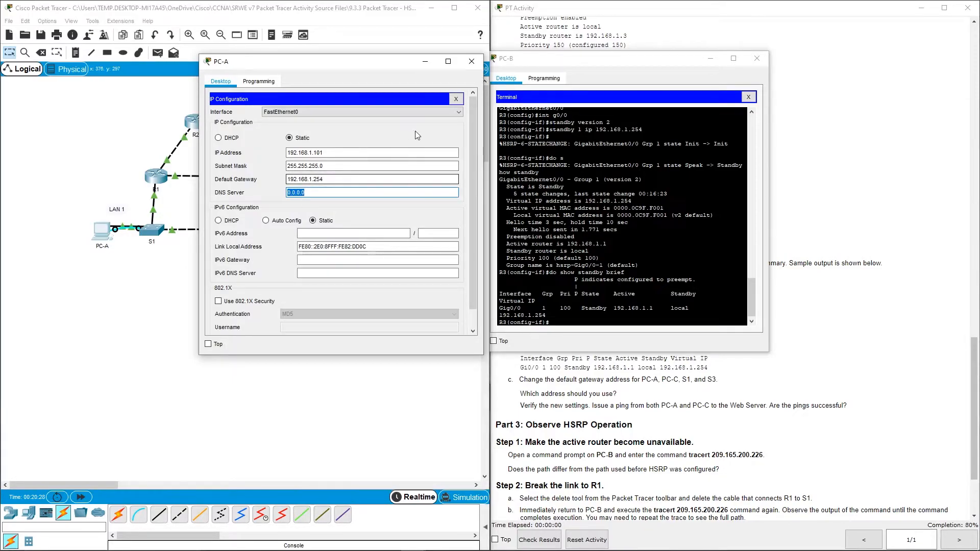
left_click(456, 99)
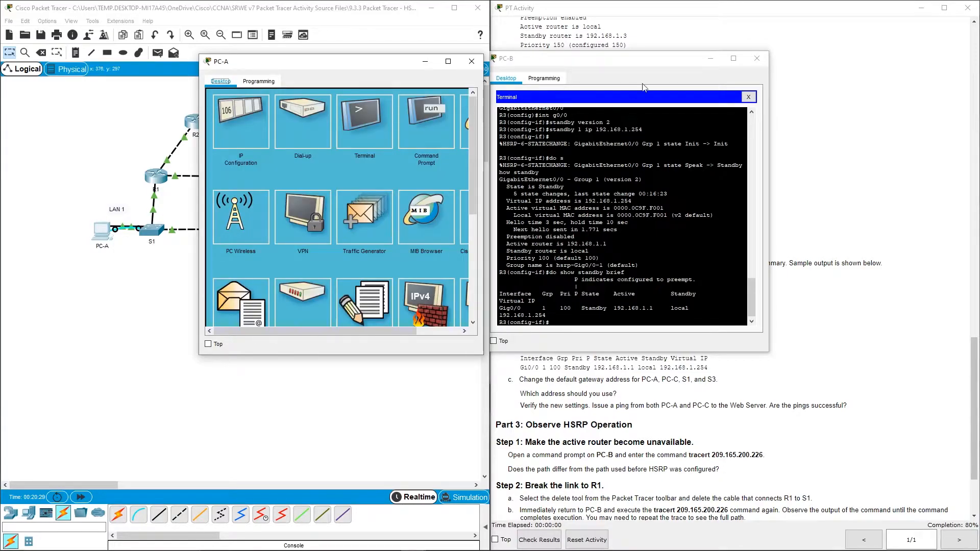
left_click(472, 61)
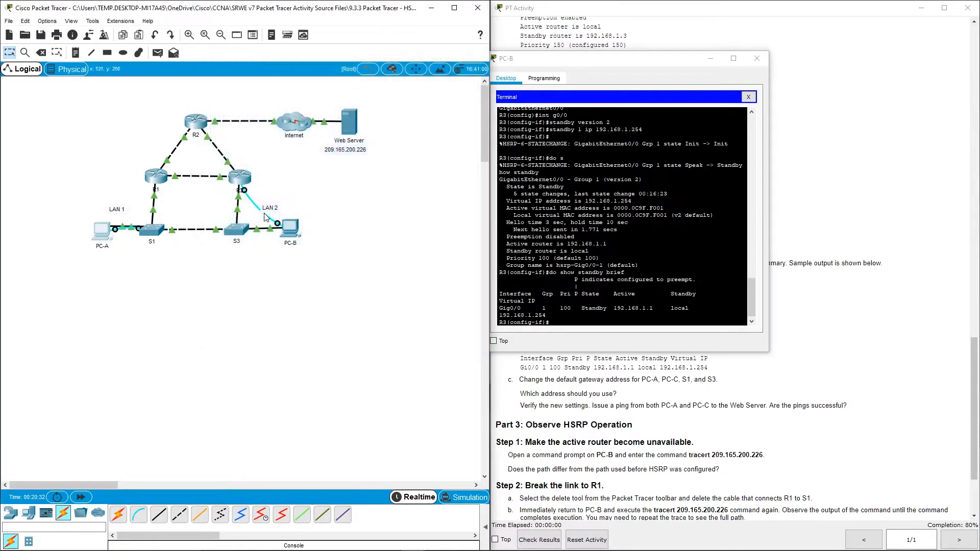
- Move PC-B's console cable from R3 to switch S3 and open a new terminal session with the default port settings
left_click(234, 230)
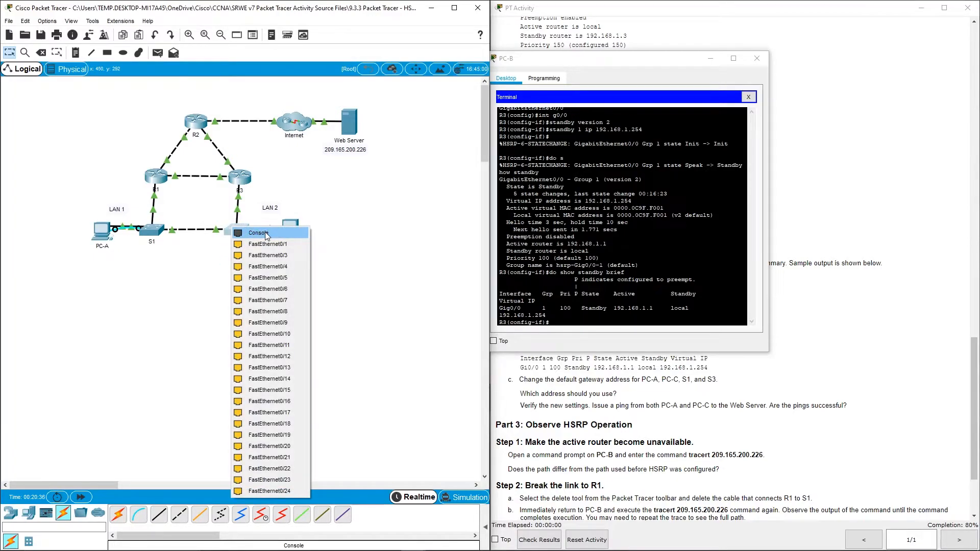
left_click(266, 235)
left_click(749, 97)
left_click(624, 143)
left_click(731, 192)
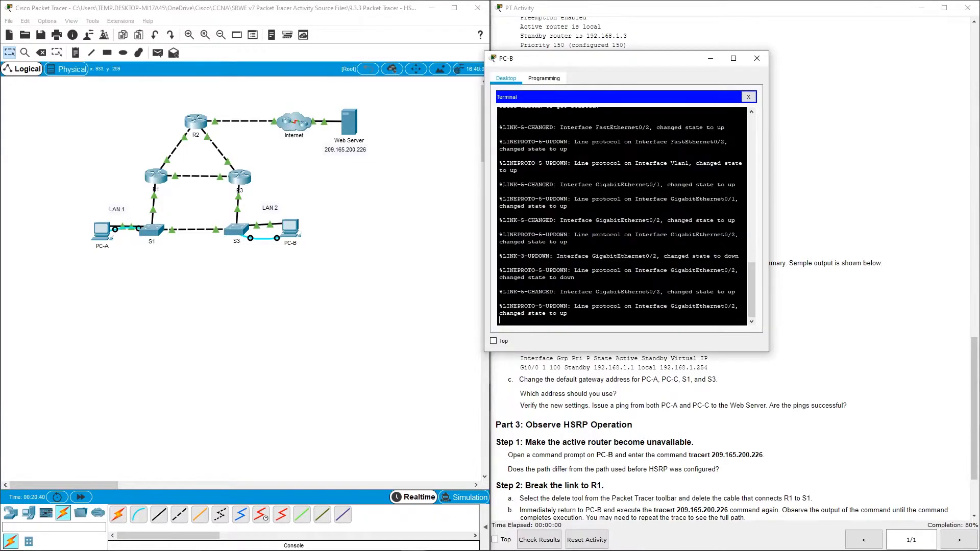
- Set S3's default gateway to 192.168.1.254 in global configuration mode and return to privileged mode
type("en")
key("Return")
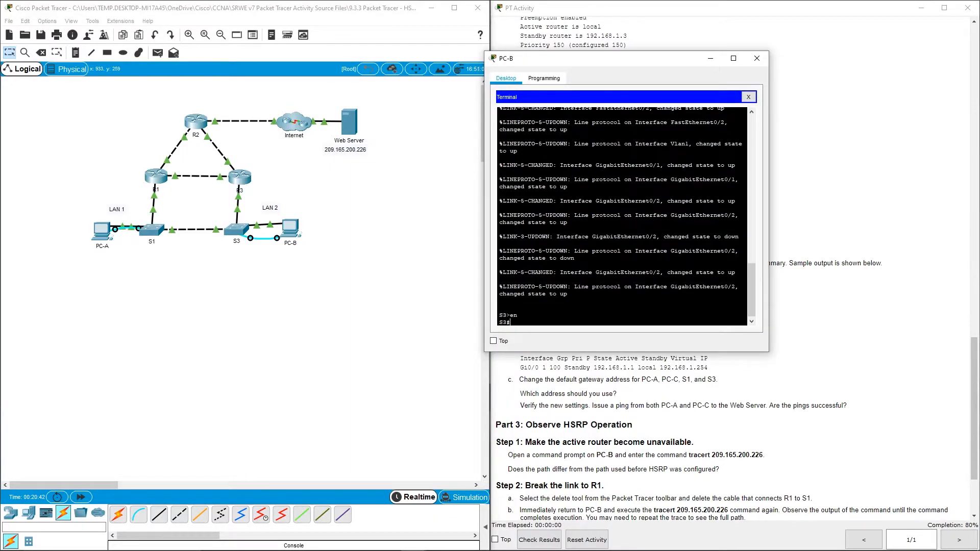
type("conf t")
key("Return")
type("ip def 192.168.1.254")
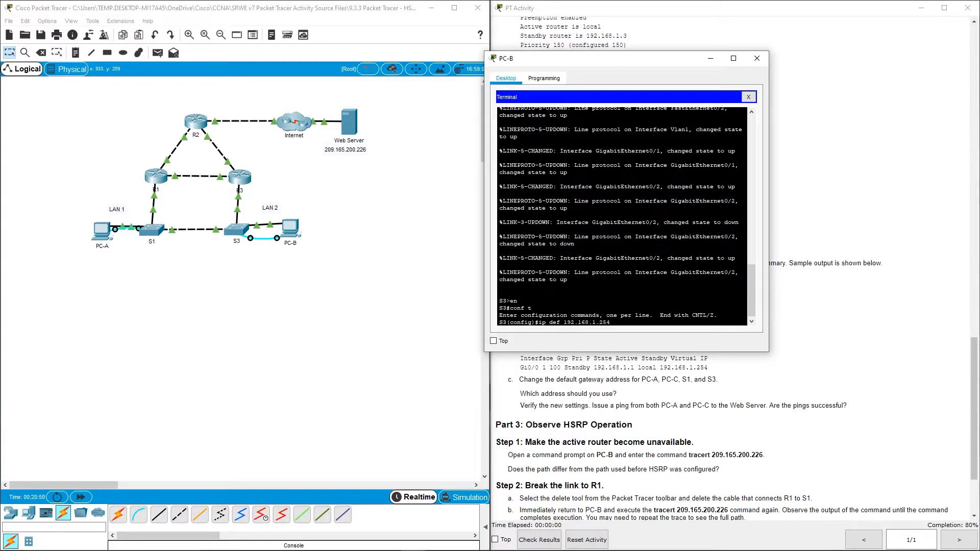
key("Return")
type("end")
key("Return")
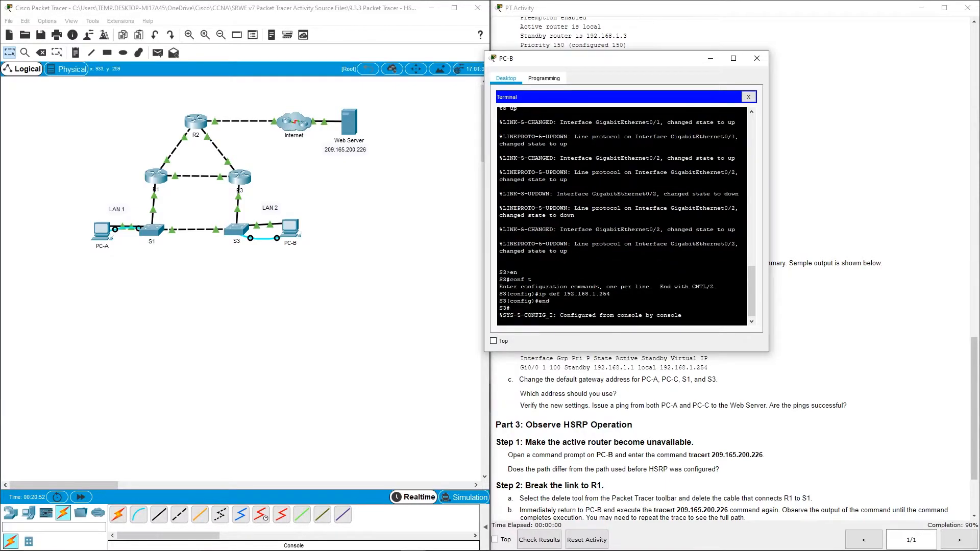
- Set PC-B's IPv4 default gateway to 192.168.1.254 and close its IP configuration
left_click(748, 97)
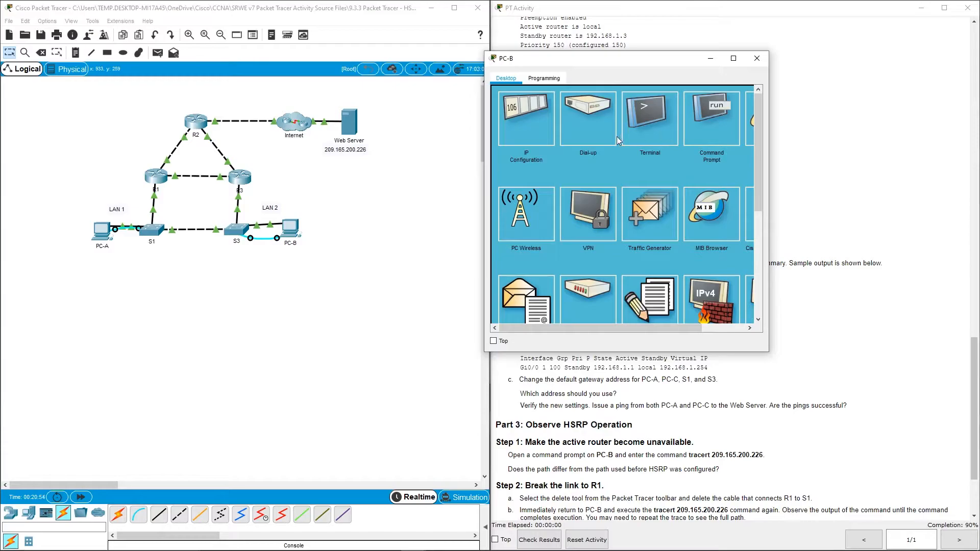
left_click(534, 134)
left_click(610, 176)
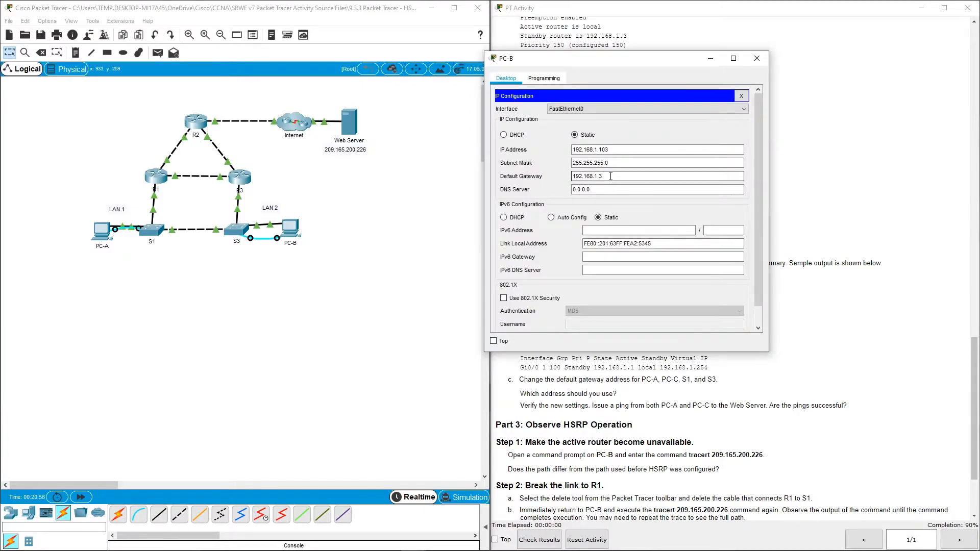
type("254")
key("Tab")
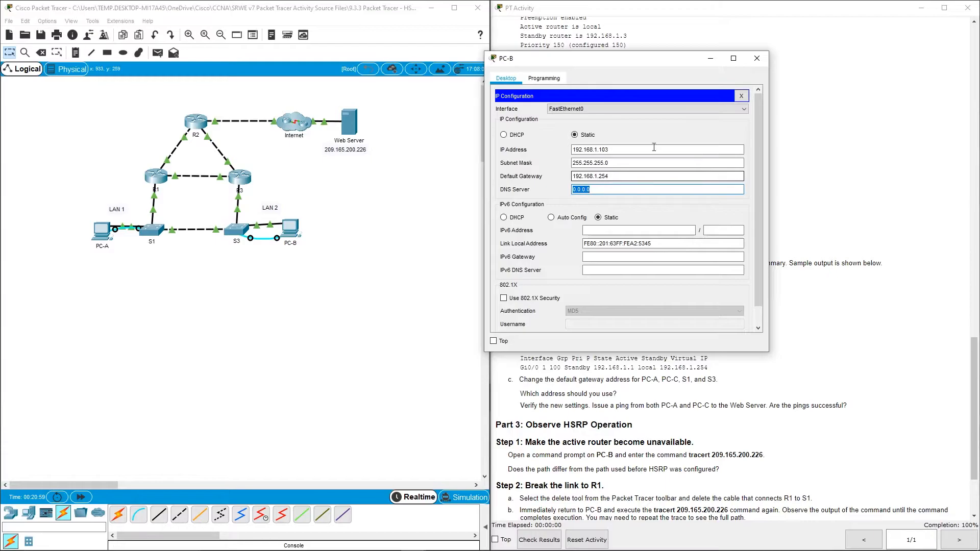
left_click(741, 96)
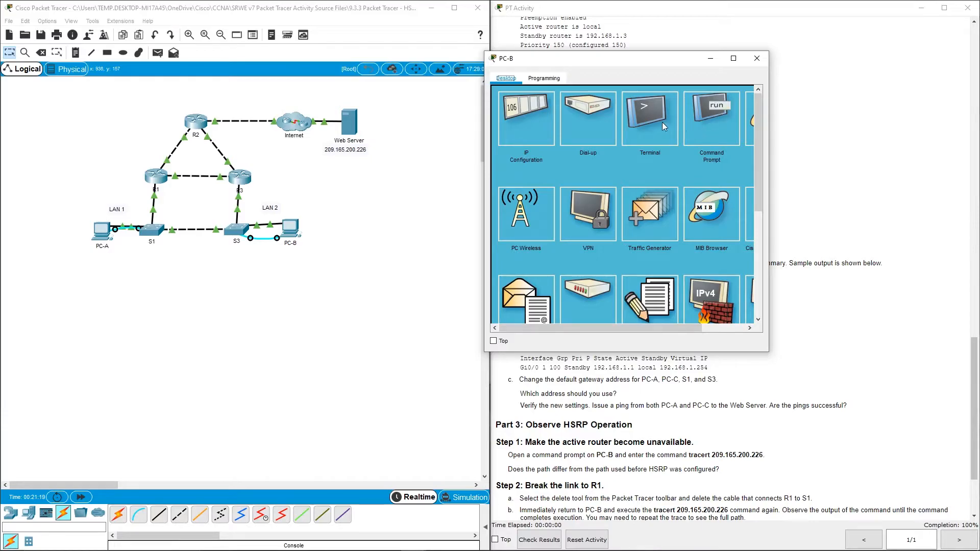
- Run tracert 209.165.200.226 from PC-B's command prompt
left_click(704, 129)
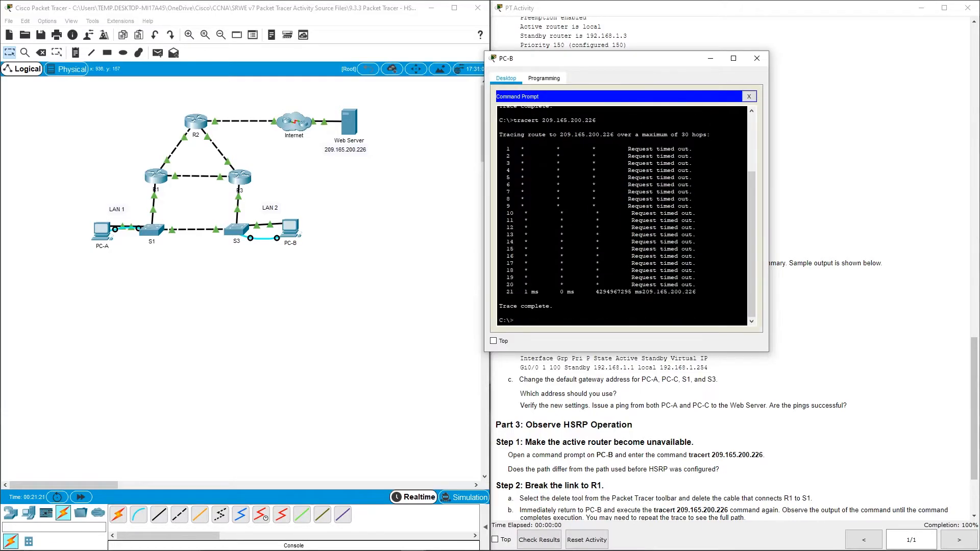
key("Up")
key("Return")
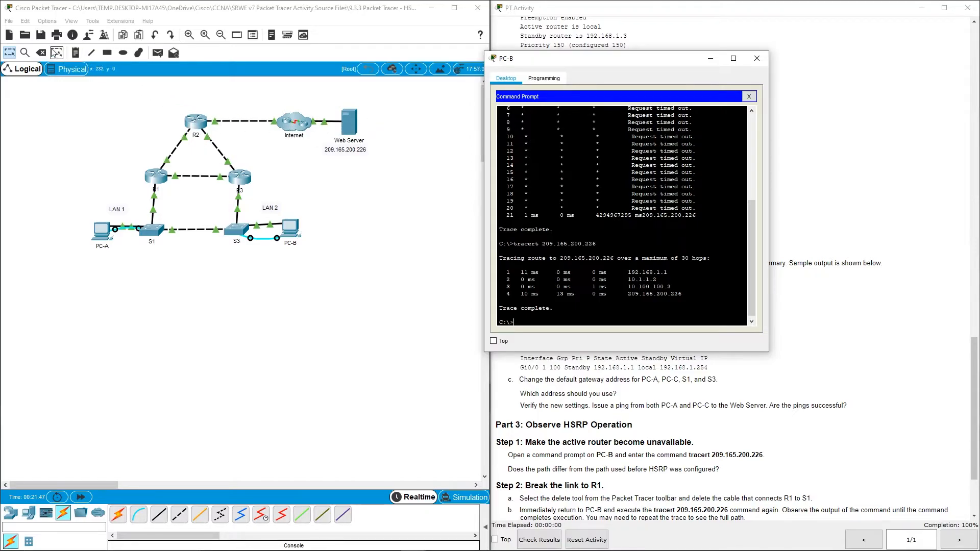
- Temporarily delete the cable between R3 and S3 and repeat the trace to 209.165.200.226 from PC-B
left_click(41, 53)
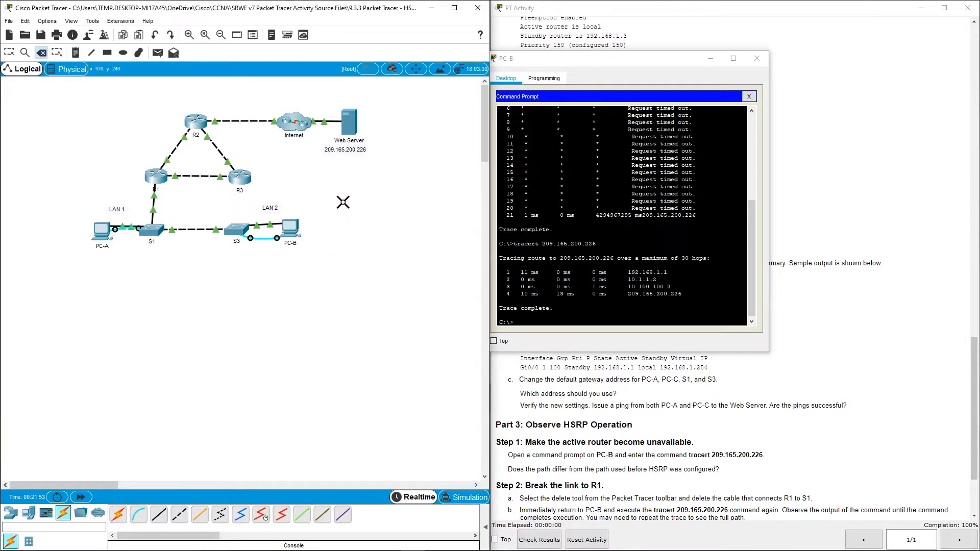
key("Escape")
left_click(500, 314)
key("Up")
key("Return")
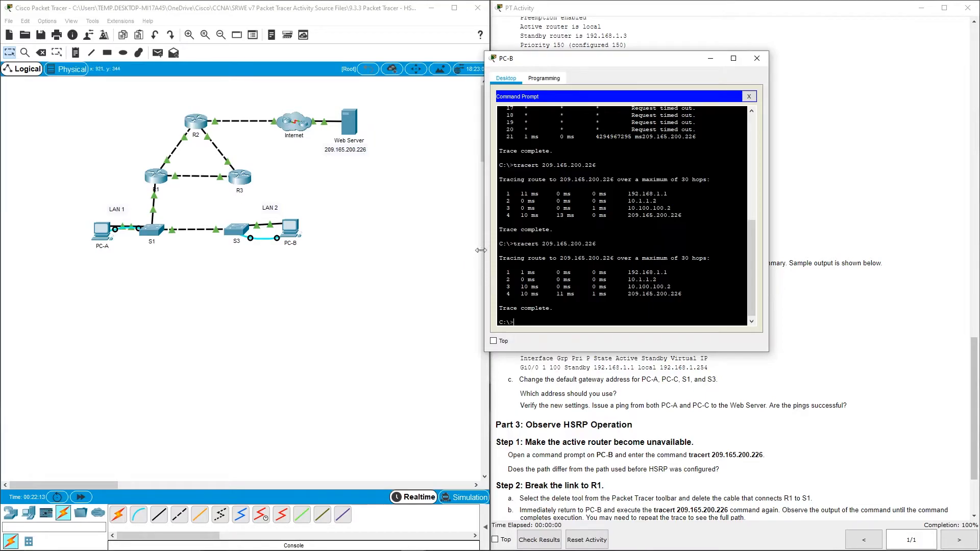
left_click(748, 97)
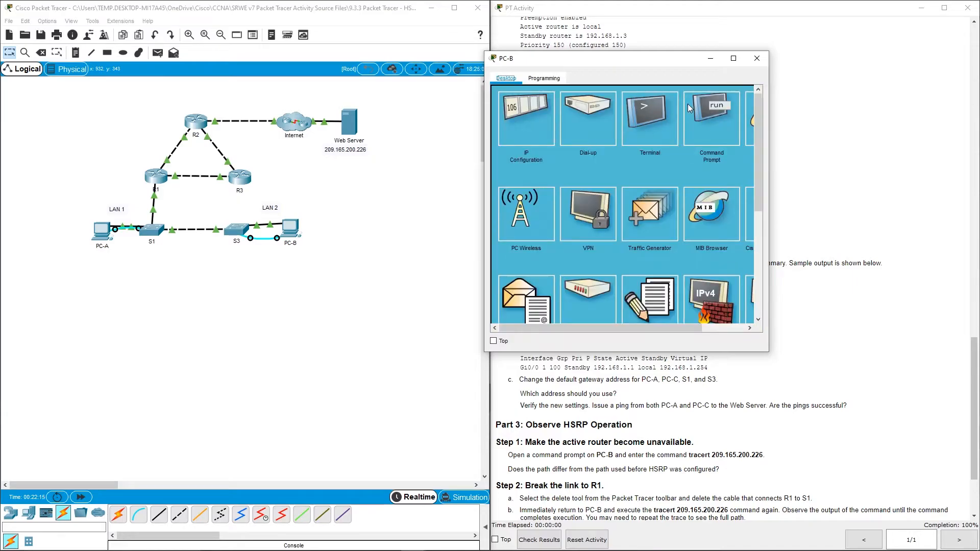
left_click(757, 58)
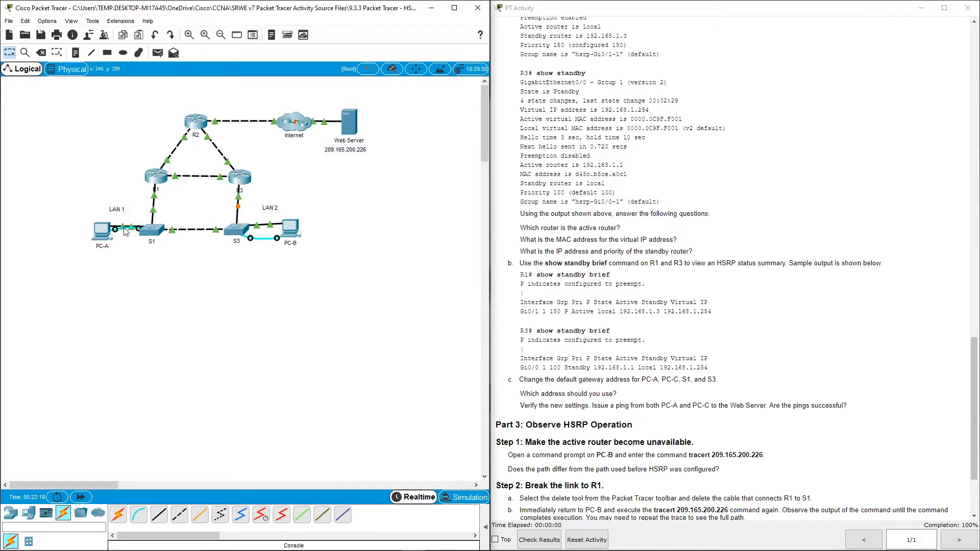
- Run tracert 209.165.200.226 from PC-A's command prompt
left_click(98, 230)
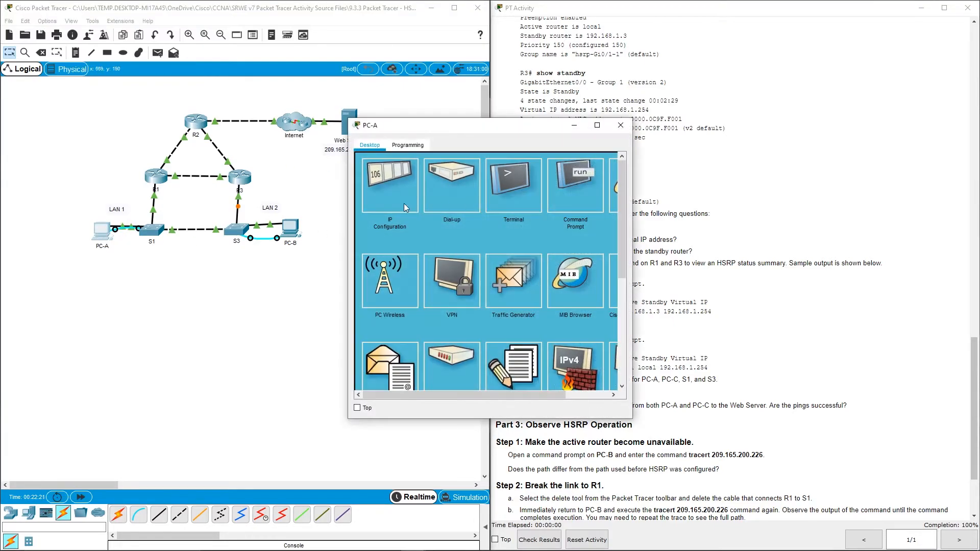
left_click(562, 190)
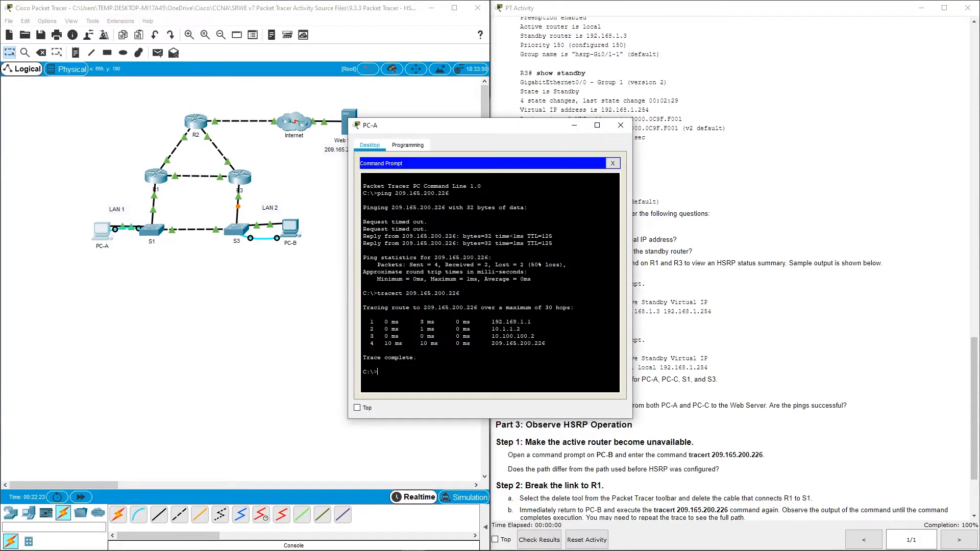
key("Up")
key("Return")
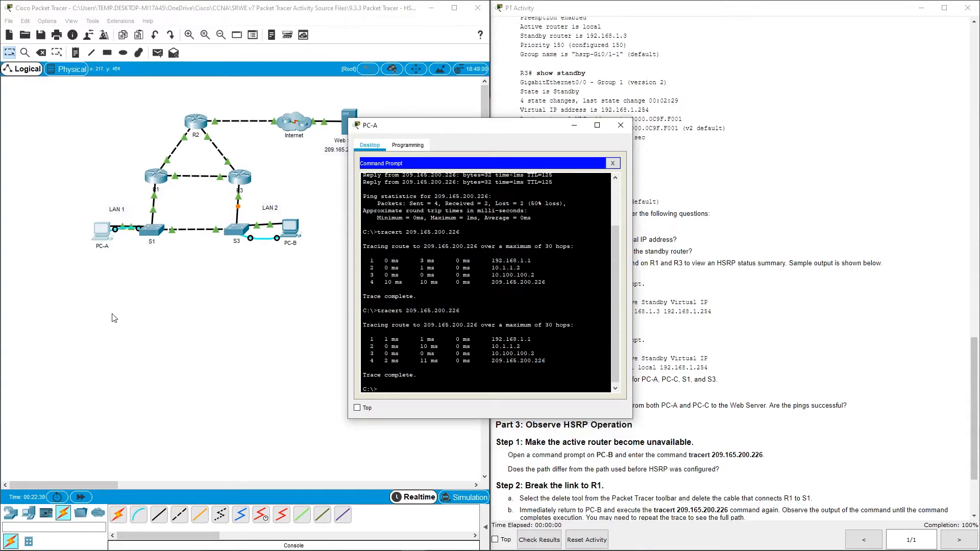
- Delete the cable between R1 and S1 and fast-forward the simulation time until the remaining links converge
left_click(40, 53)
left_click(205, 295)
left_click(154, 204)
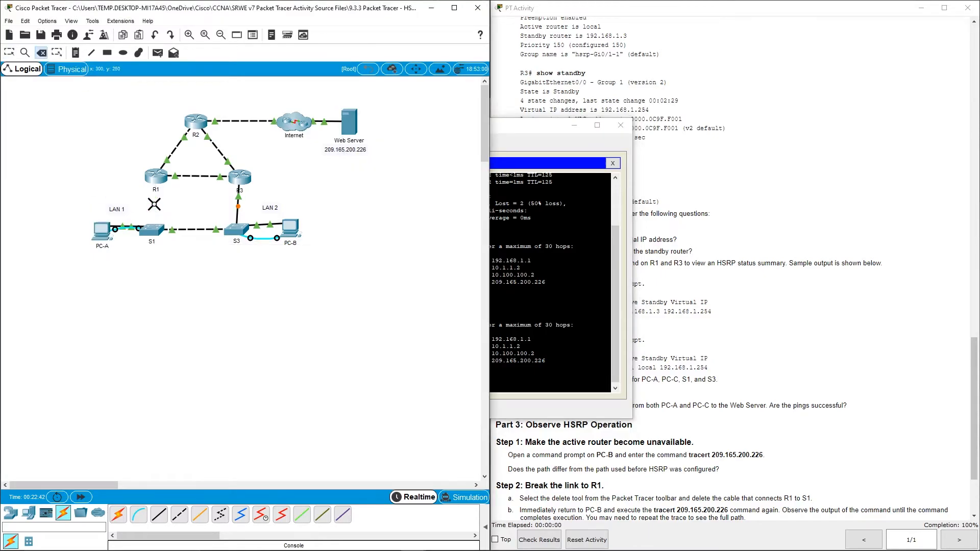
key("Escape")
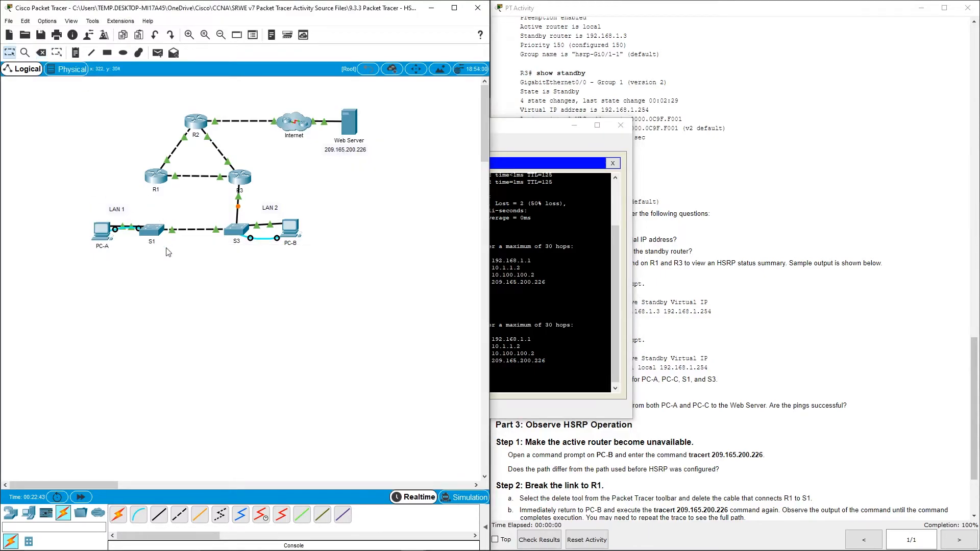
left_click(81, 498)
left_click(82, 499)
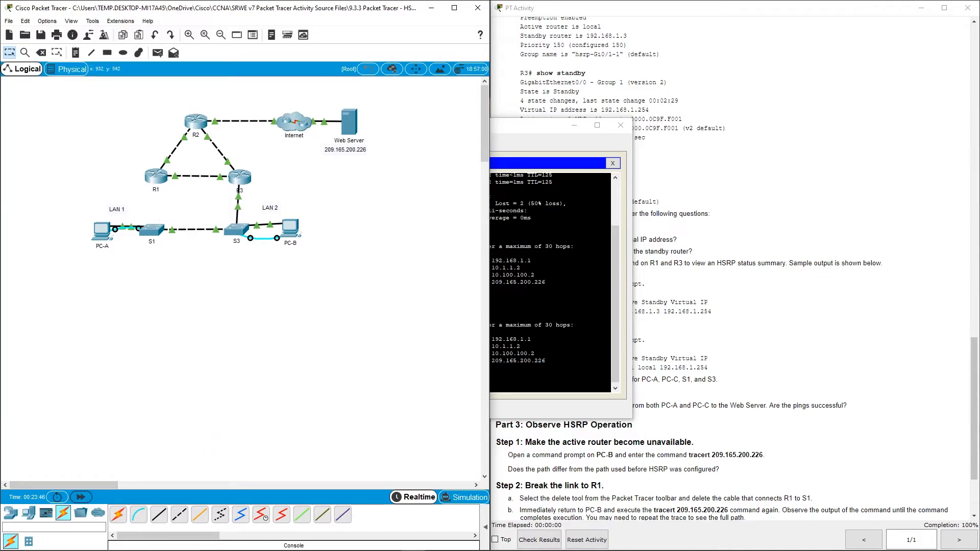
- Repeat the trace to 209.165.200.226 from PC-A with the R1 link broken, fast-forwarding time to complete it
left_click(520, 233)
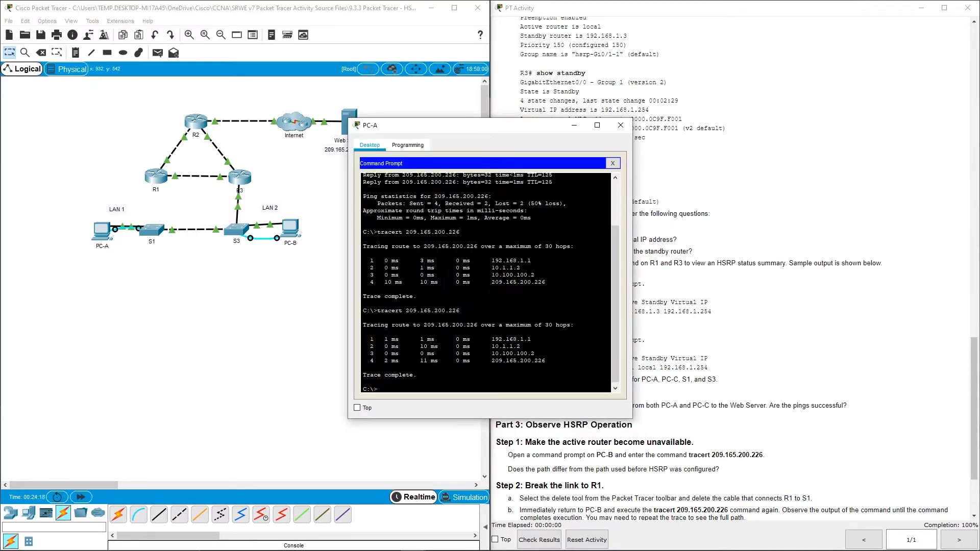
key("Up")
key("Return")
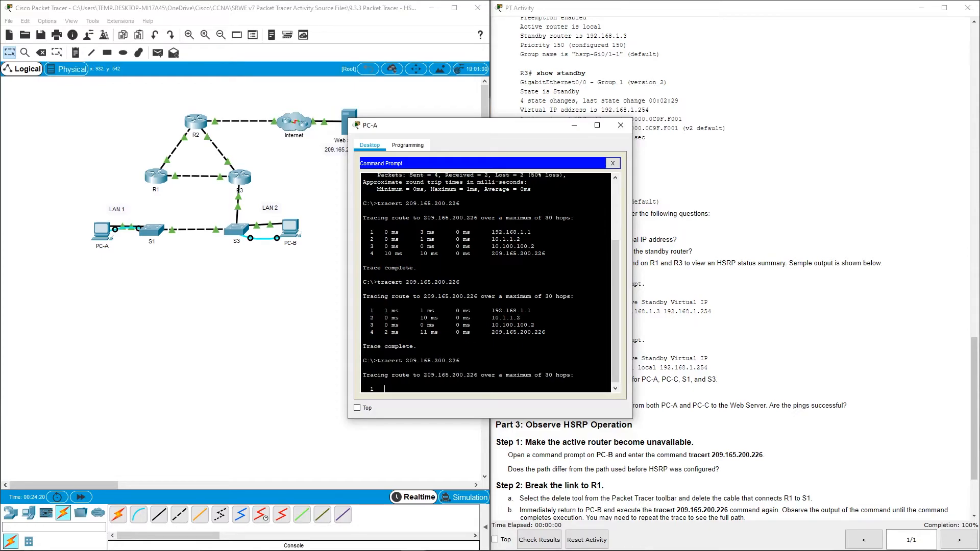
left_click(81, 498)
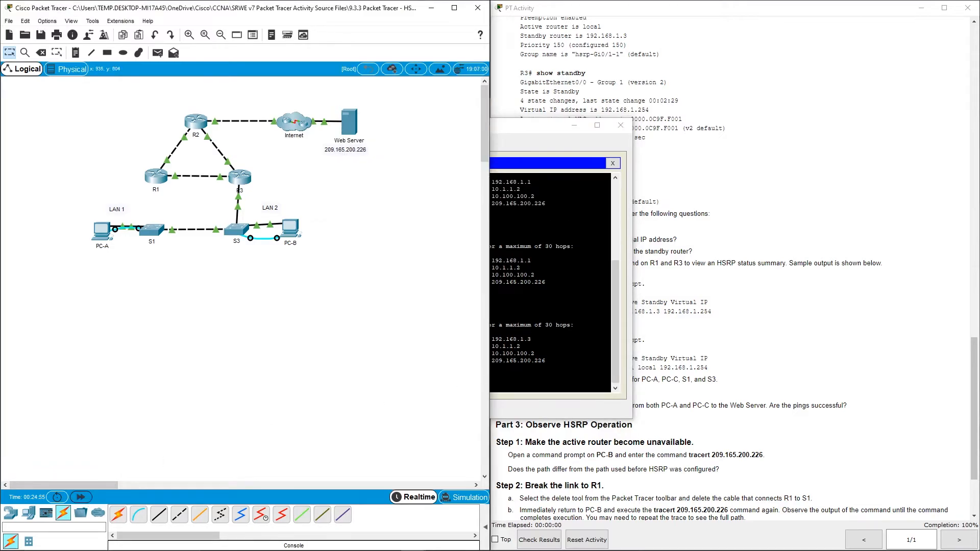
left_click(422, 402)
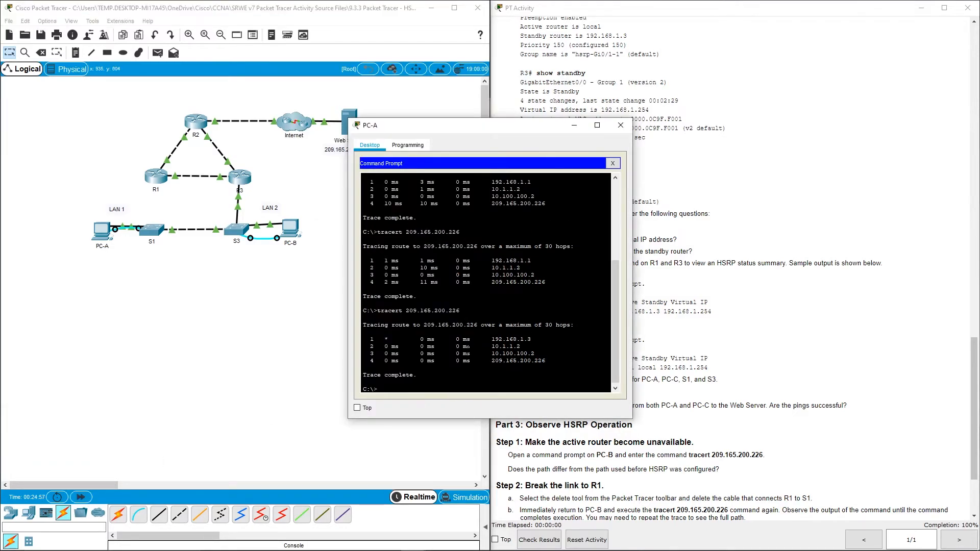